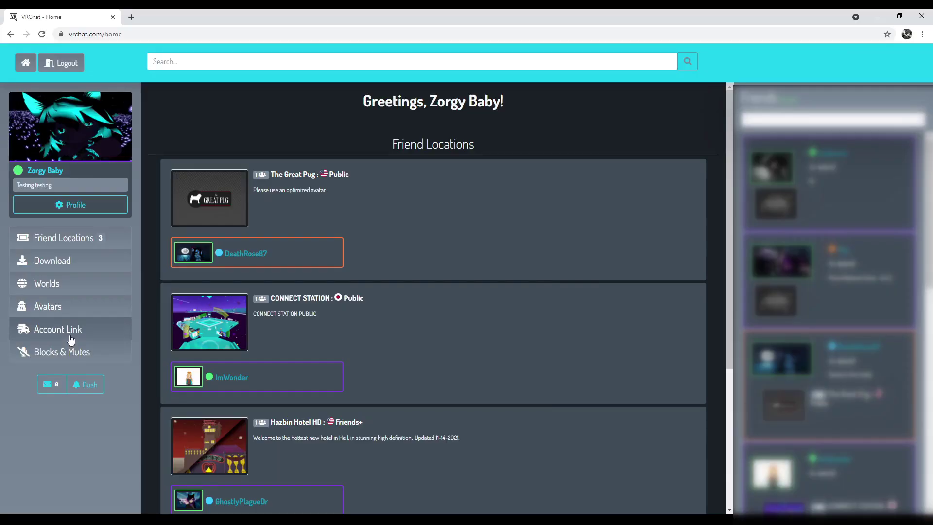
- Return to the VRChat account link page and dismiss the cookie banner on Unity's download page
left_click(71, 330)
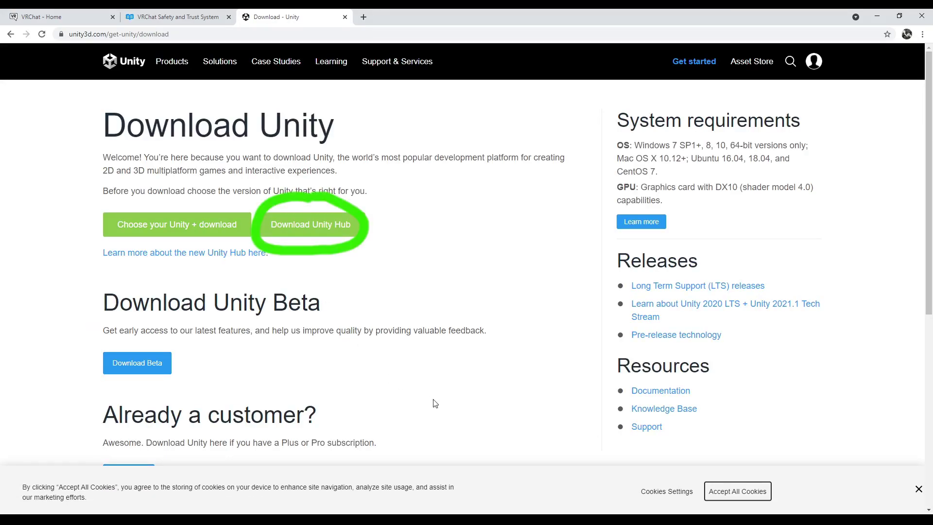
left_click(918, 489)
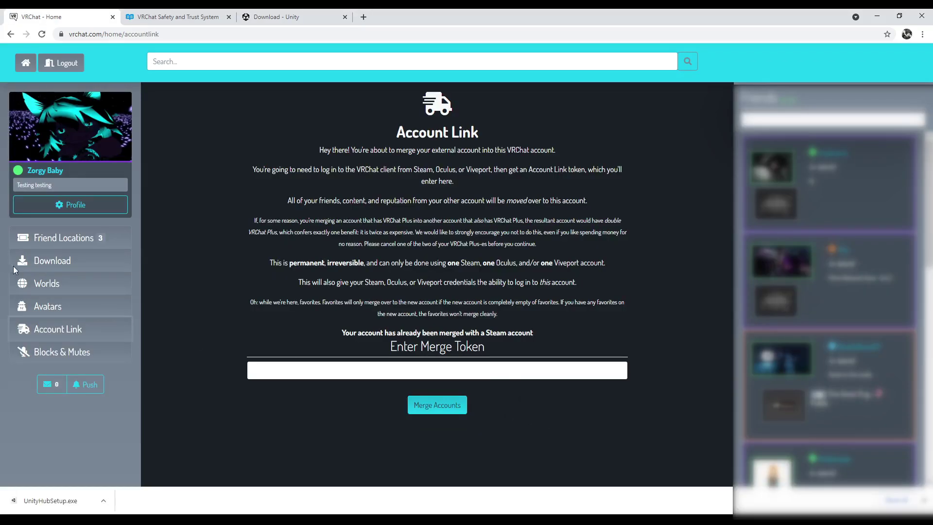
- Follow VRChat's Download and SDK setup guide to the currently supported Unity version
left_click(51, 263)
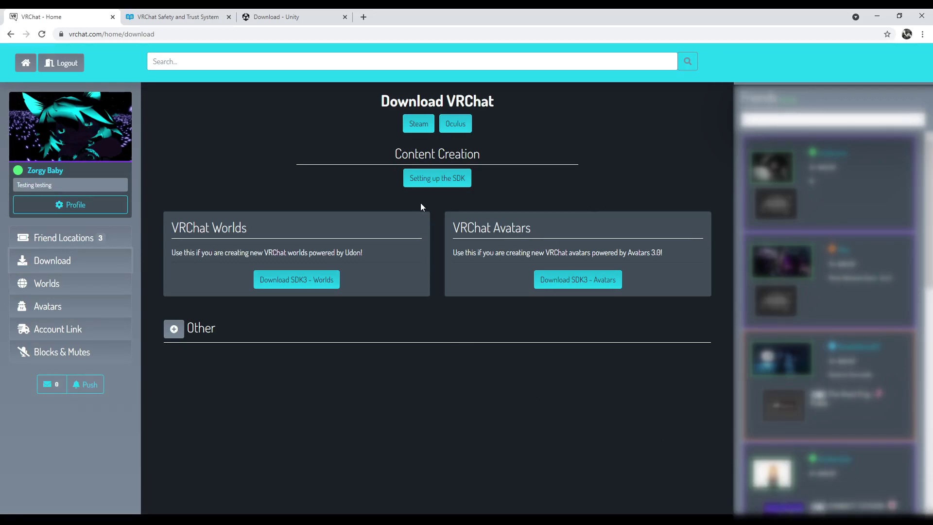
left_click(437, 185)
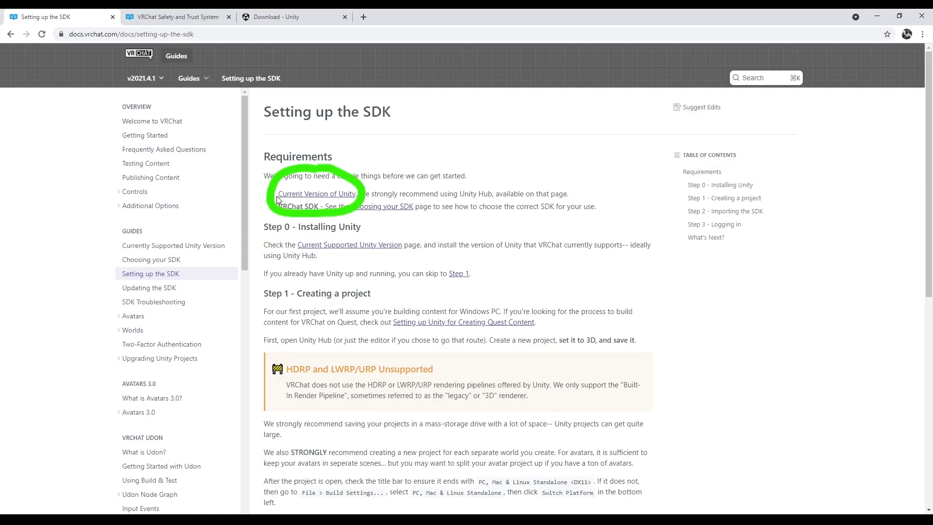
left_click(335, 196)
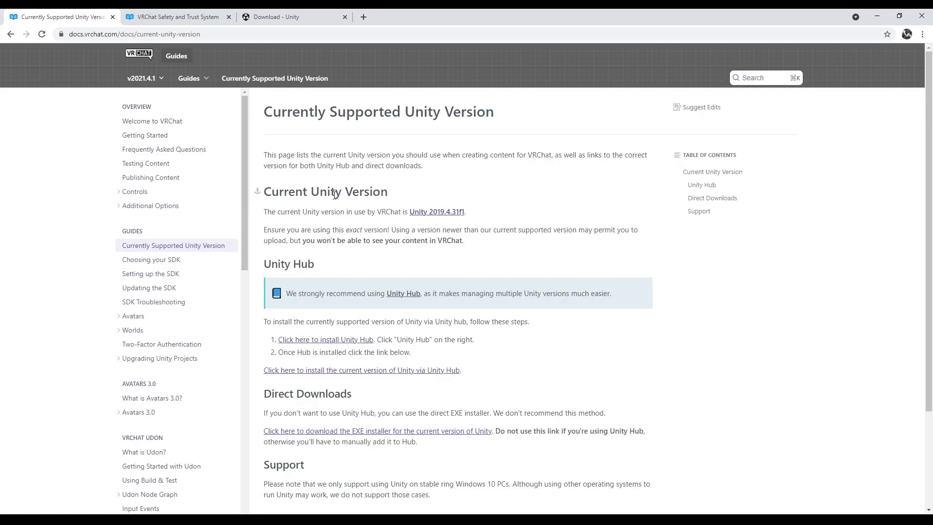
left_click_drag(264, 212, 408, 216)
- Open the Unity 2019.4.31f1 release page and choose to install it via Unity Hub
left_click(419, 212)
scroll(259, 285, "up", 2)
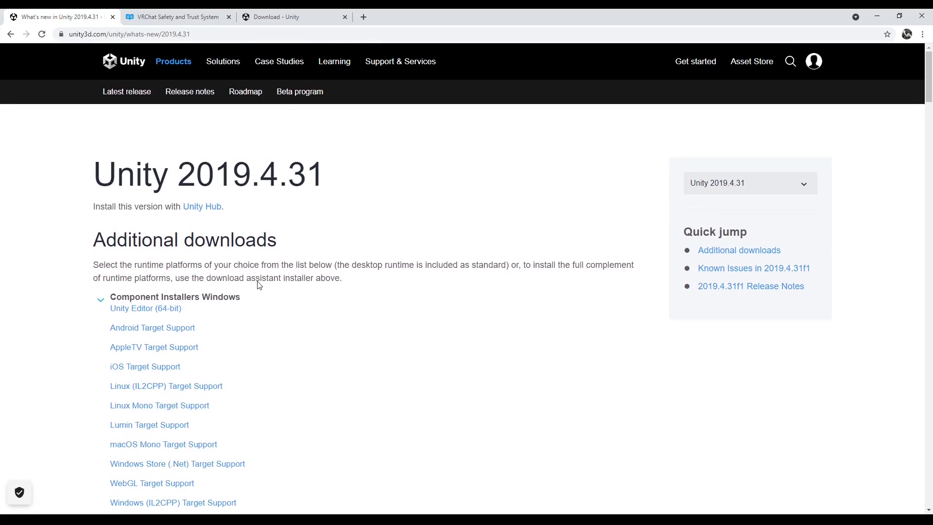
left_click(198, 209)
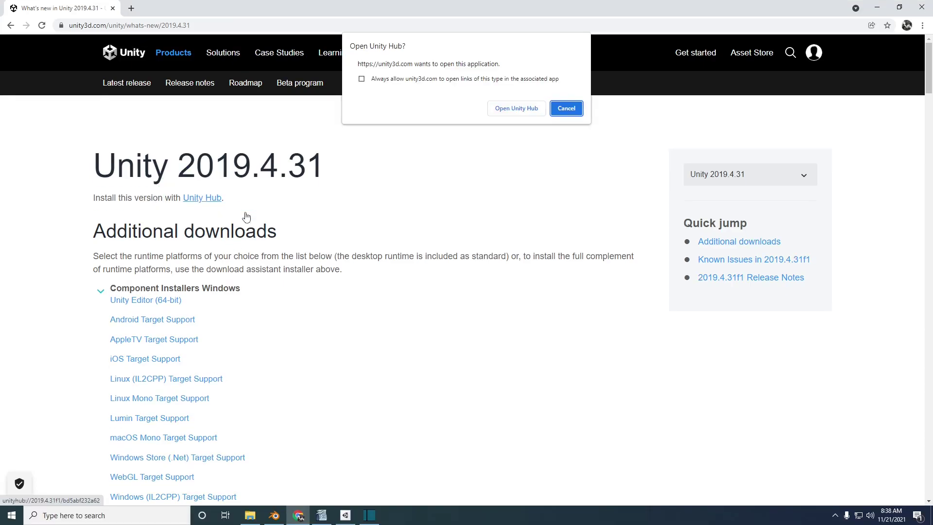
- Launch Unity Hub and install 2019.4.31f1 with Android Build Support ticked
left_click(516, 108)
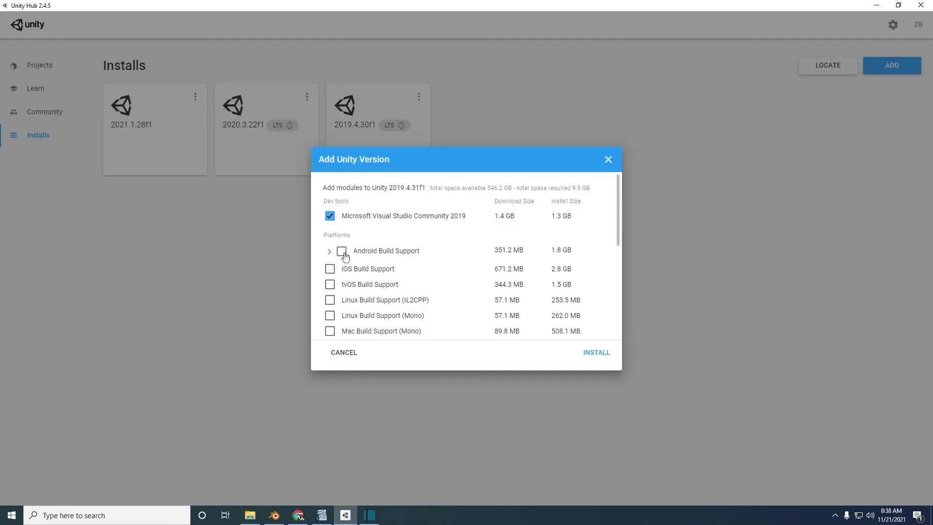
left_click(342, 251)
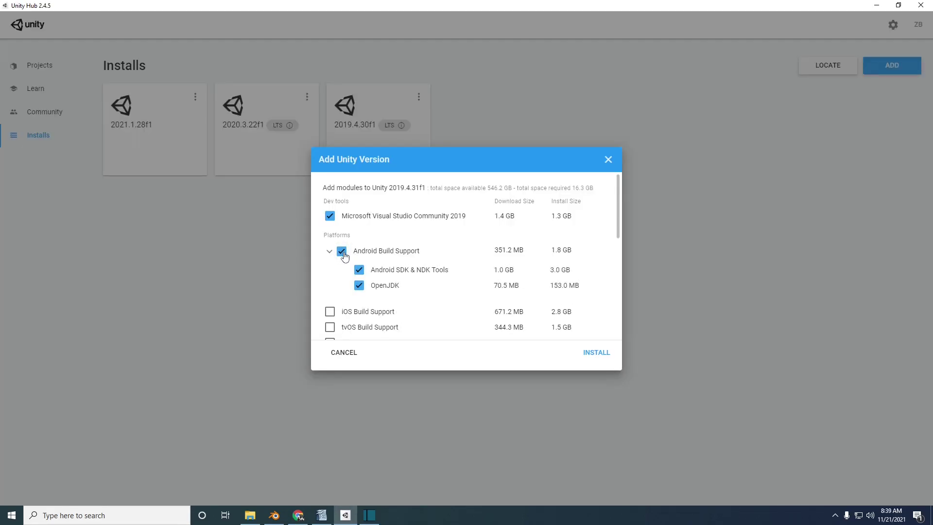
left_click(596, 353)
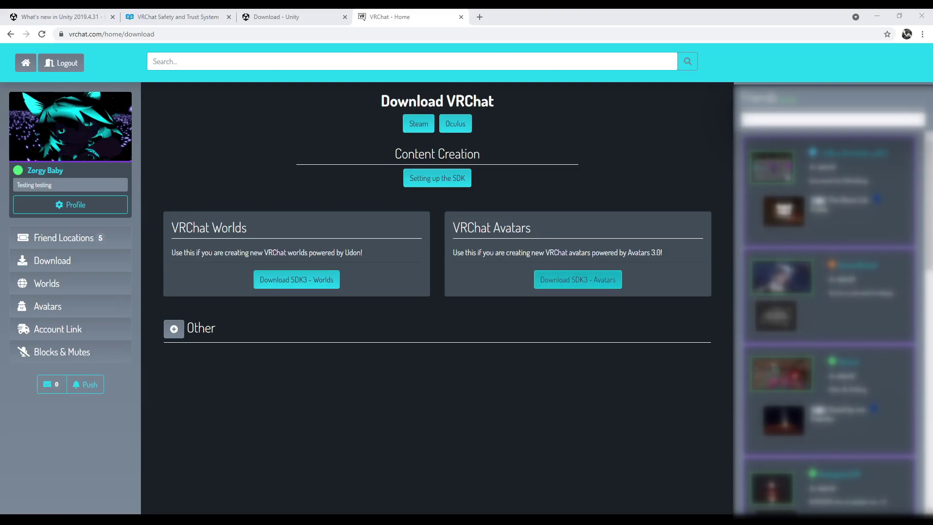
- Download the SDK3 - Avatars package from the VRChat download page
left_click(564, 284)
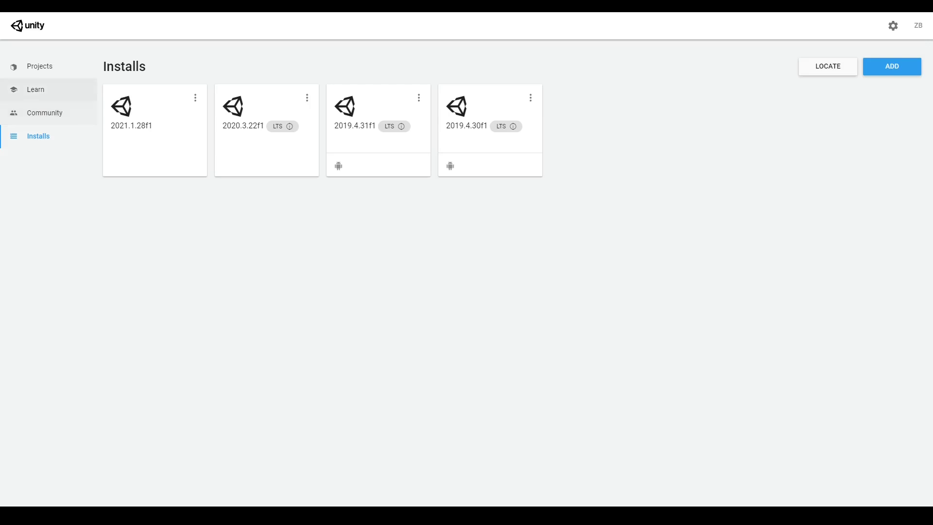
- Create a new 3D project named 'Unity Chan' from the Projects list
left_click(42, 67)
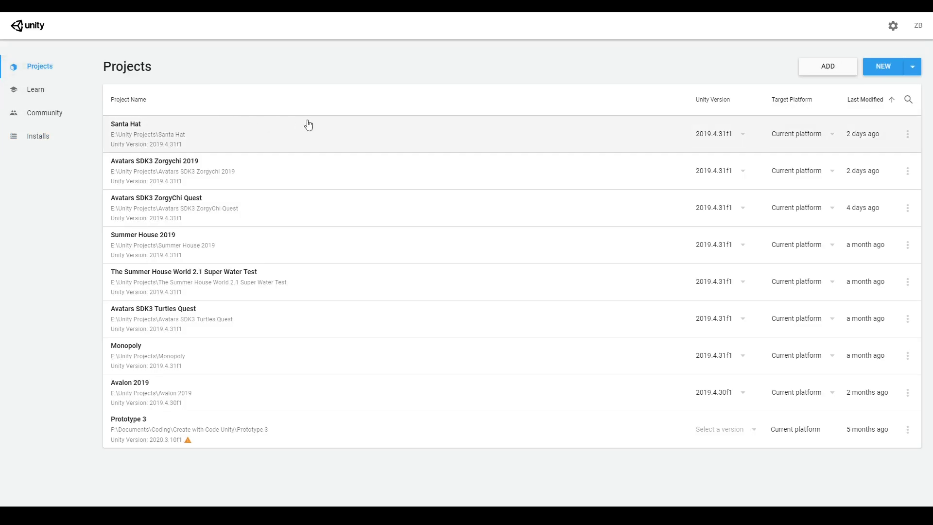
left_click(884, 67)
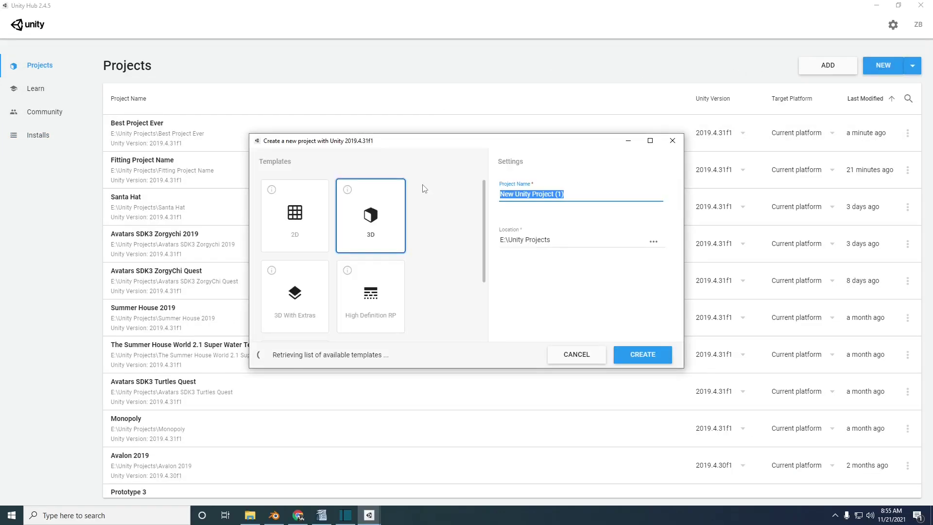
type("Unity Chan")
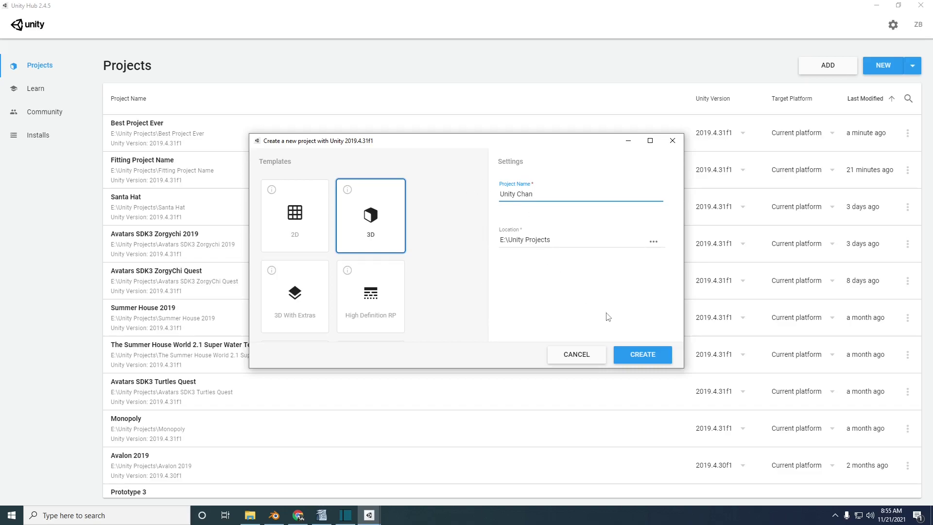
left_click(640, 354)
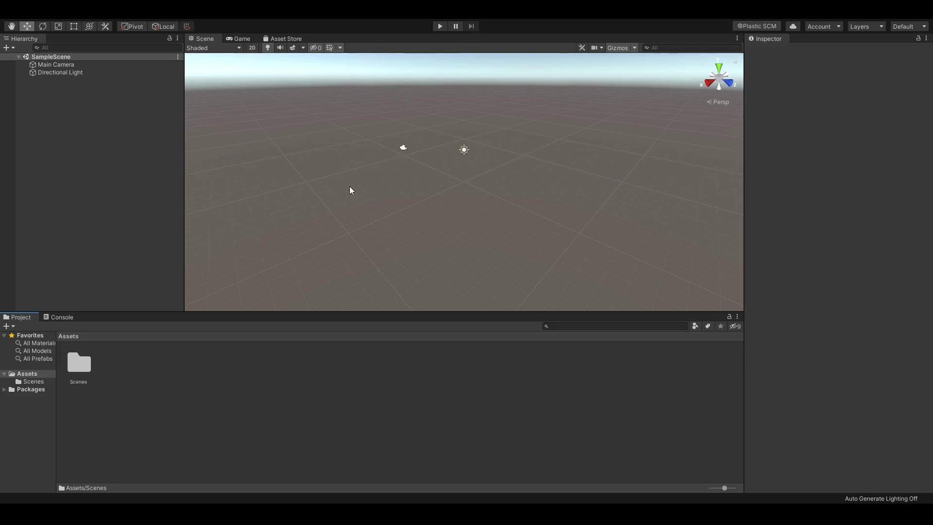
left_click(74, 65)
left_click(69, 71)
left_click(70, 67)
left_click(70, 74)
left_click(71, 67)
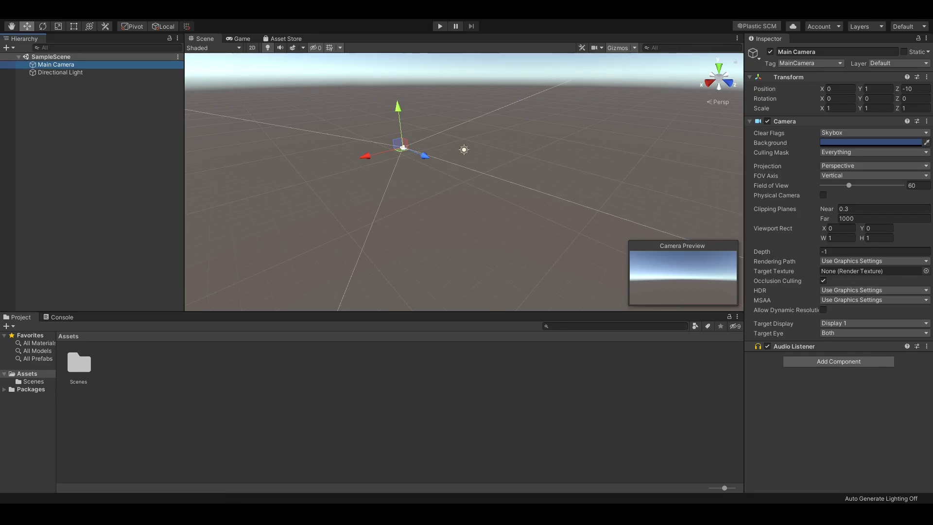
- Import the newest VRCSDK3 avatar unitypackage into the project's Assets
key("alt+Tab")
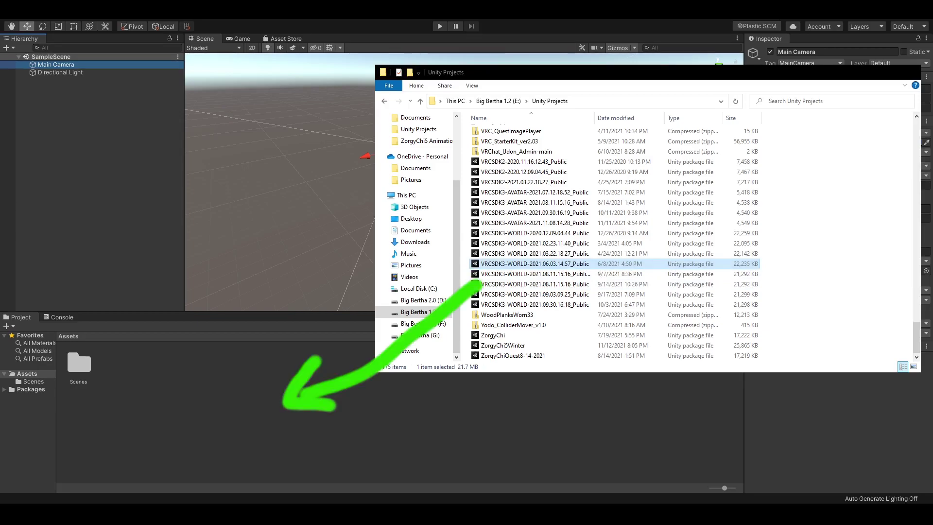
left_click(534, 223)
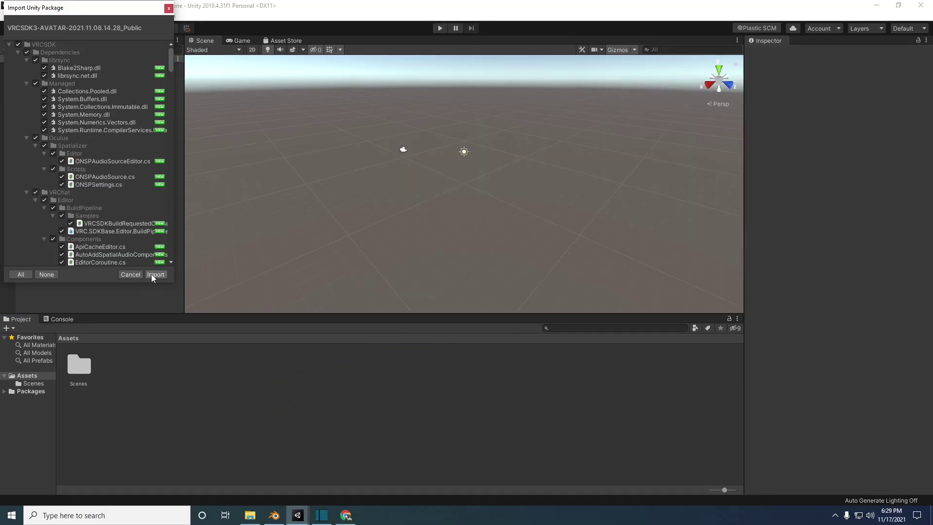
left_click(156, 274)
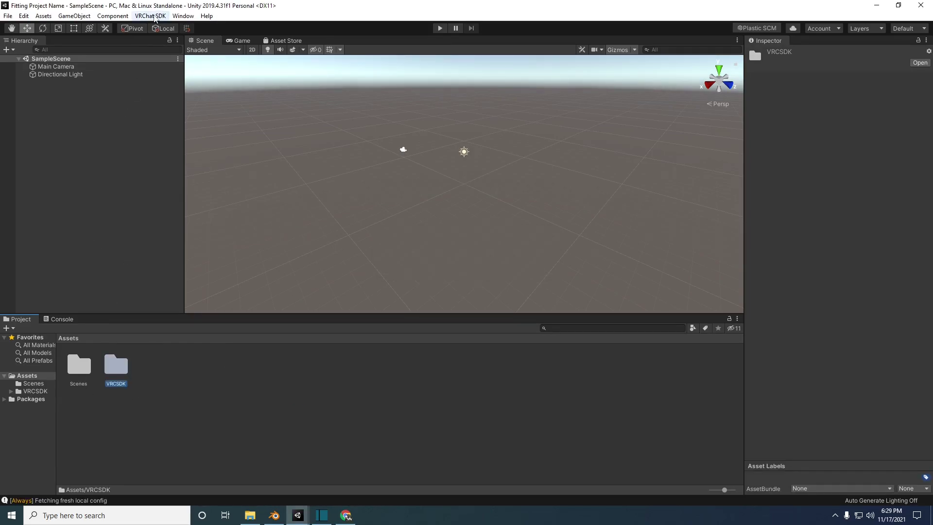
- Dock the VRChat SDK control panel beside the Inspector and sign in with the VRChat username
left_click(153, 17)
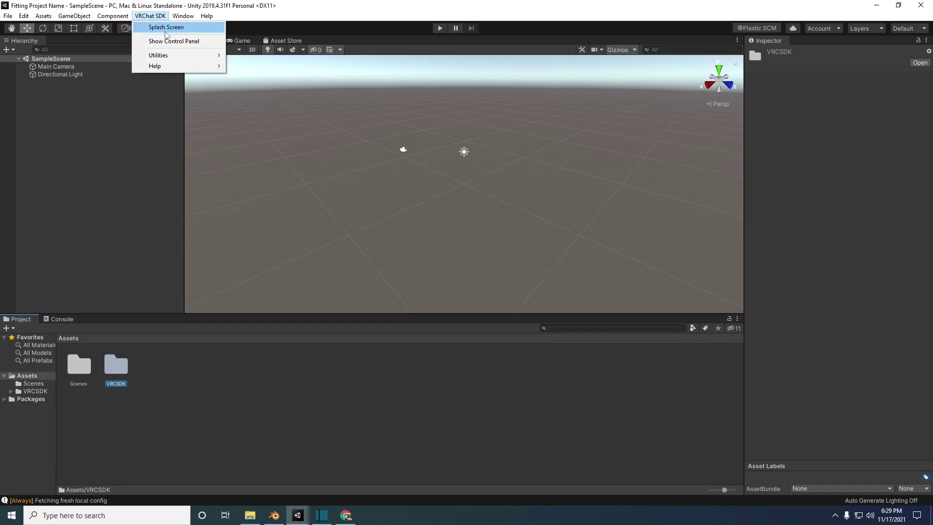
left_click(182, 44)
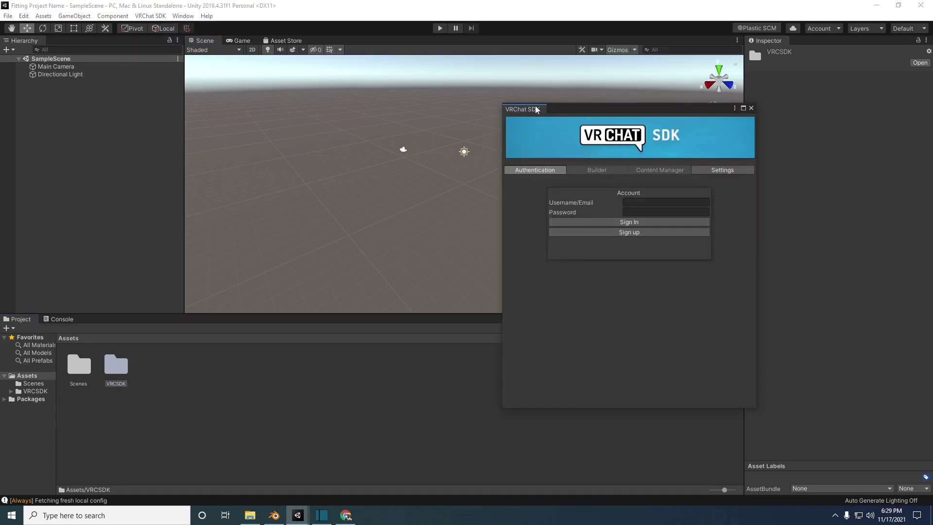
left_click_drag(526, 111, 858, 182)
left_click_drag(778, 71, 761, 38)
left_click(824, 135)
type("Sneeky")
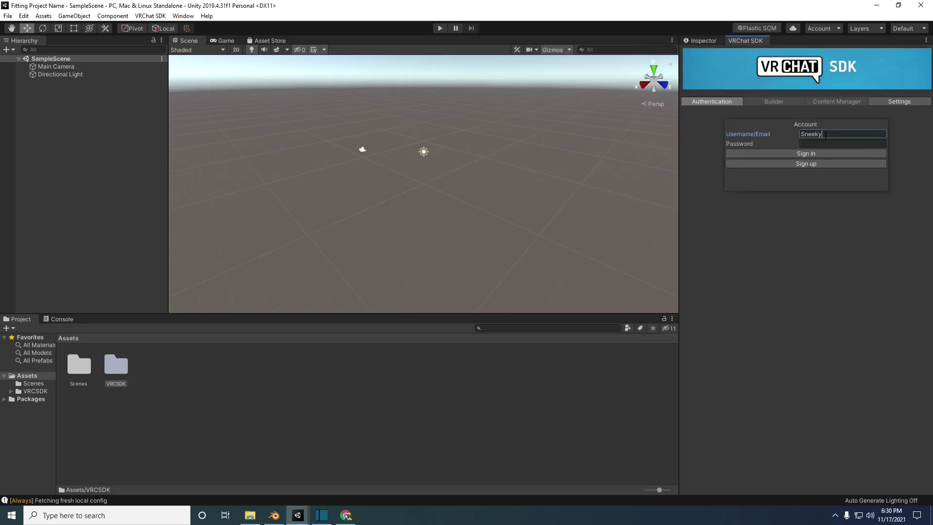
left_click(839, 153)
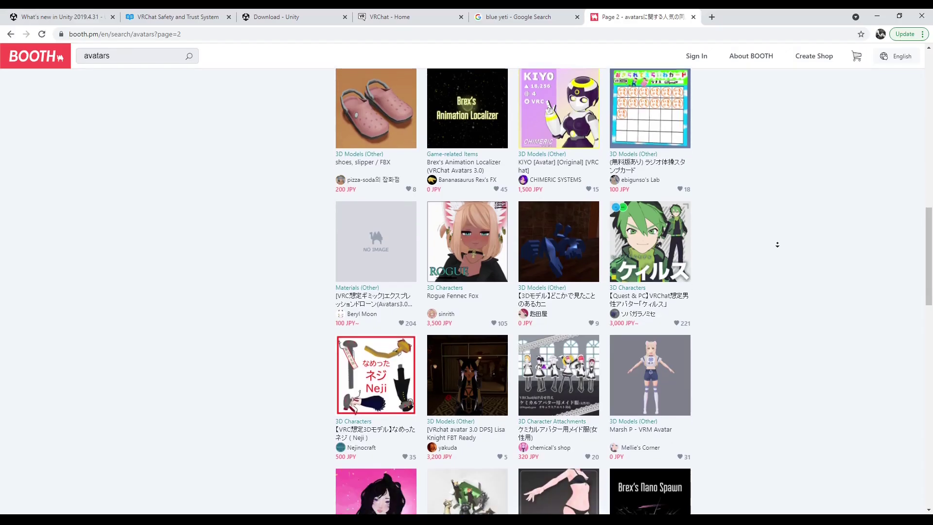
- Scroll and orbit the scene view around the unitychan model
scroll(777, 244, "down", 3)
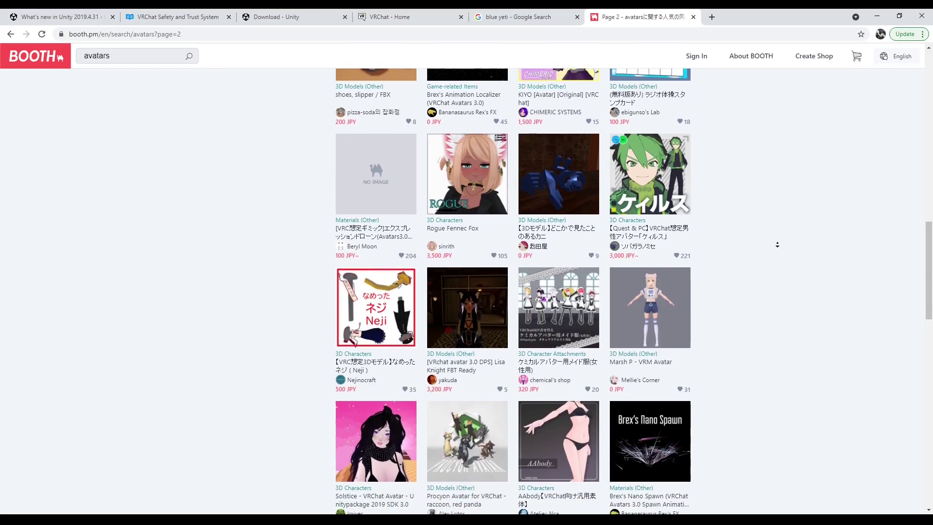
scroll(778, 244, "down", 3)
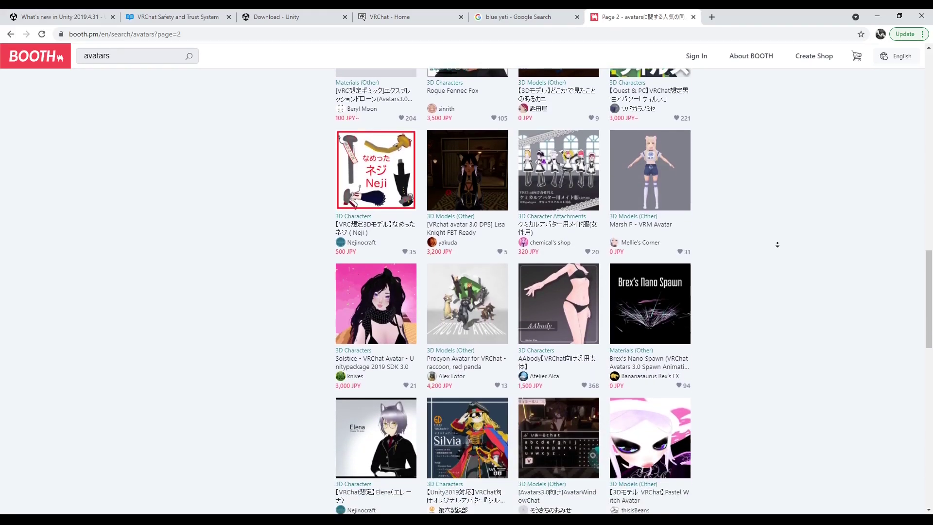
scroll(777, 244, "down", 2)
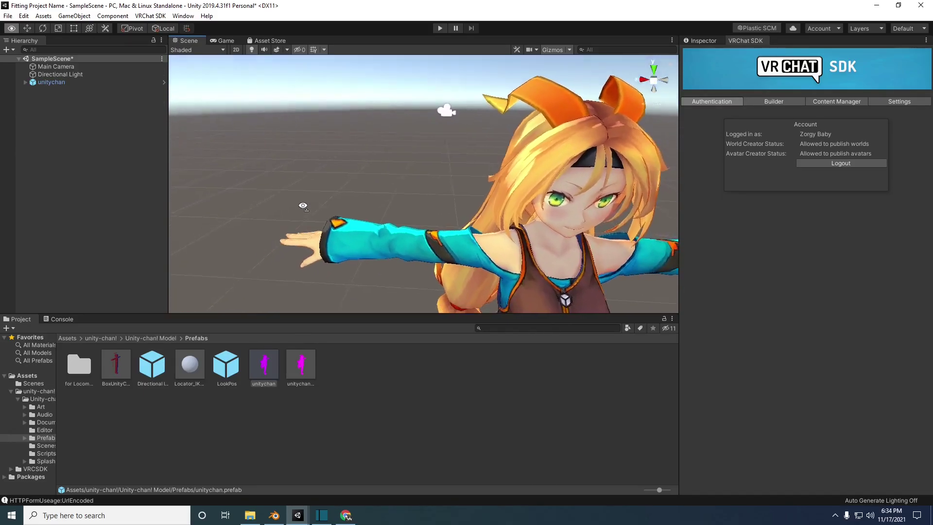
left_click_drag(300, 206, 493, 238, "alt")
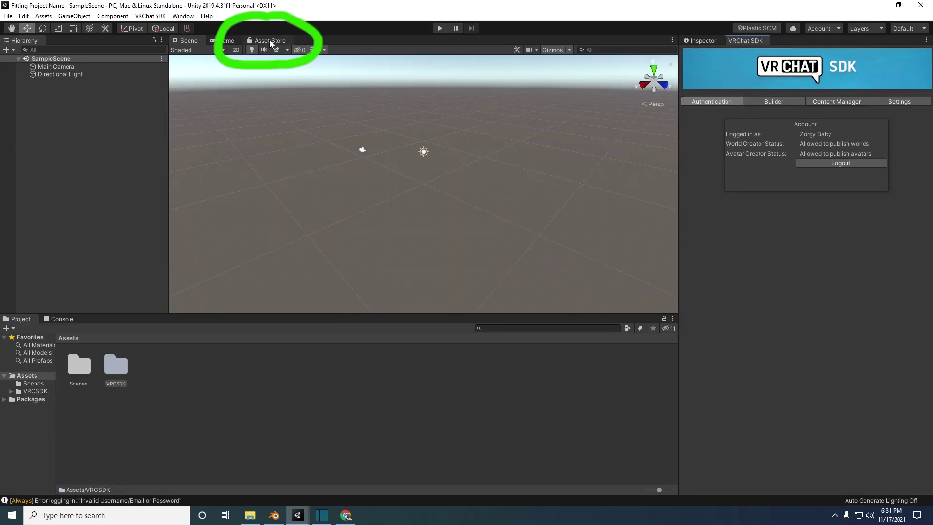
- Open the Asset Store from the Window menu and search for 'unity chan'
left_click(269, 40)
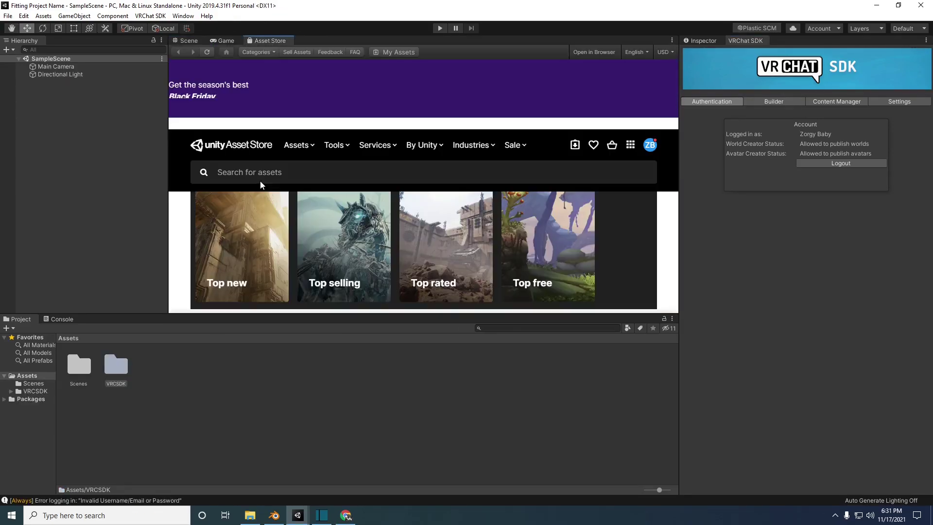
left_click(187, 40)
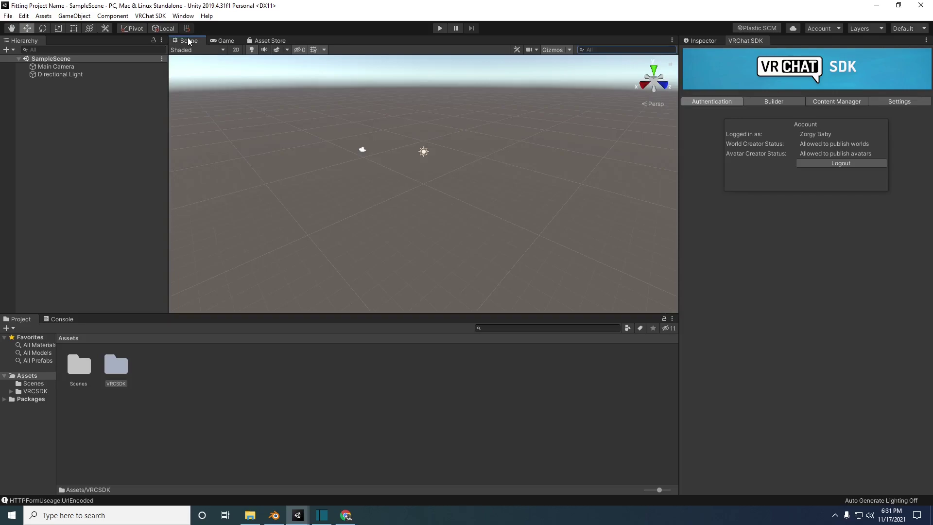
left_click(188, 16)
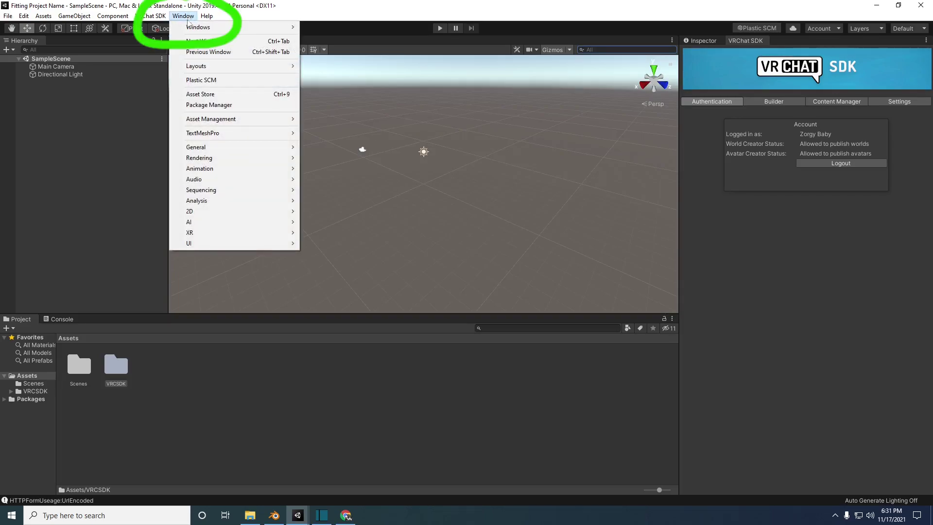
left_click(221, 95)
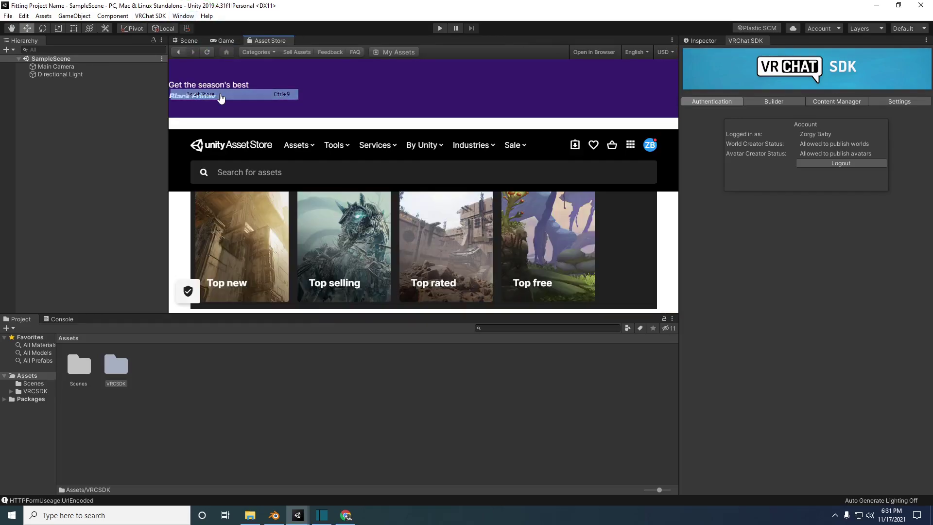
left_click(279, 165)
type("unity")
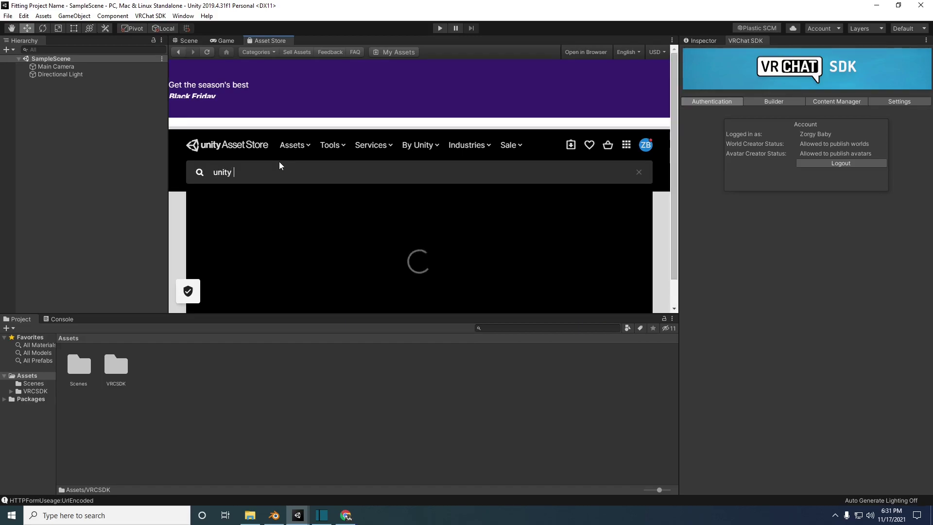
type(" chan")
key("Return")
- Open the free Unity-Chan! Model product page and import it
scroll(363, 217, "down", 5)
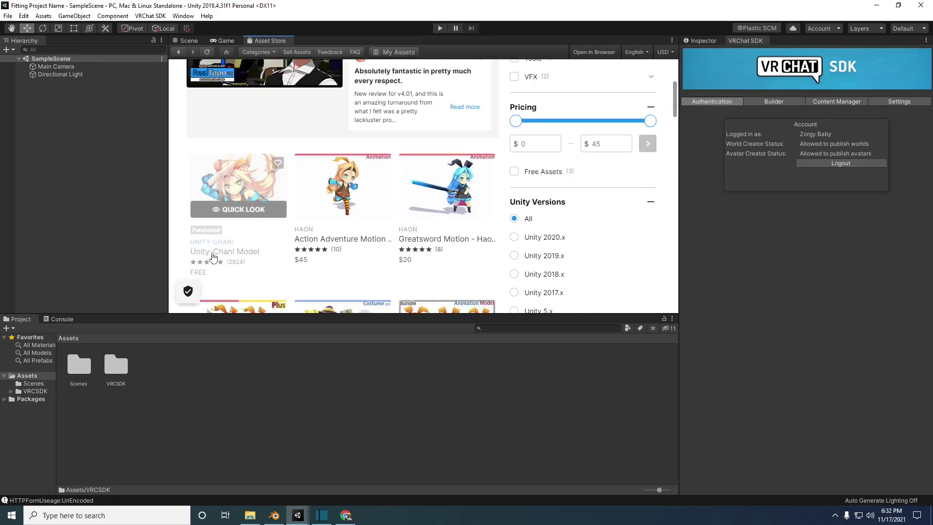
left_click(212, 257)
scroll(450, 289, "down", 2)
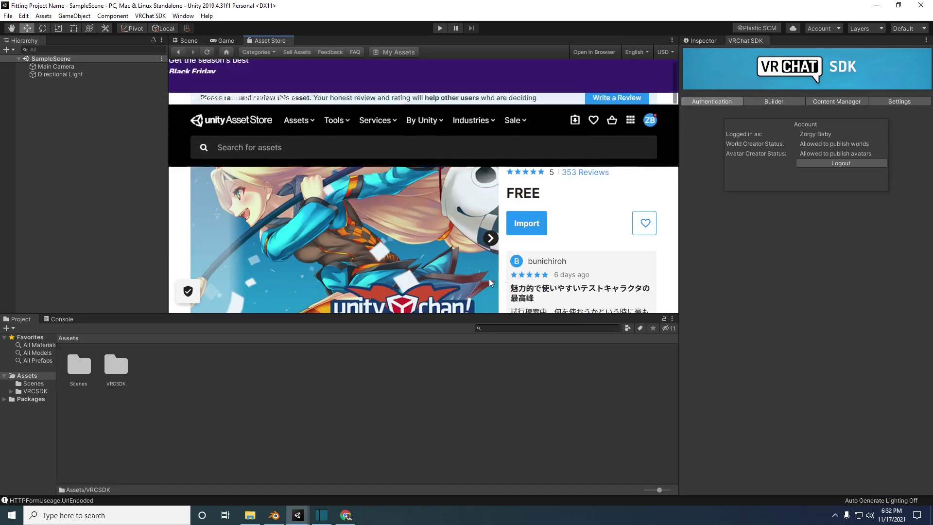
left_click(542, 228)
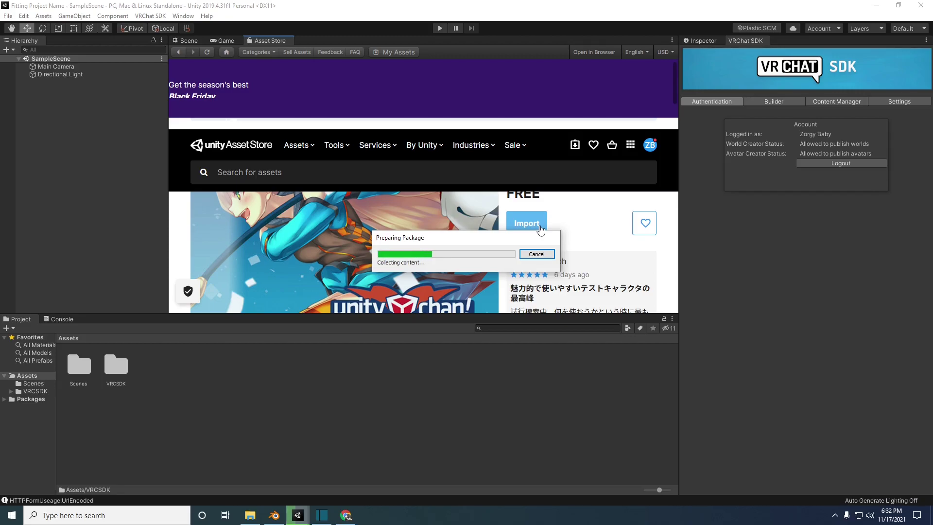
- Confirm the package import and open the unity-chan! > Unity-chan! Model folder
left_click(156, 274)
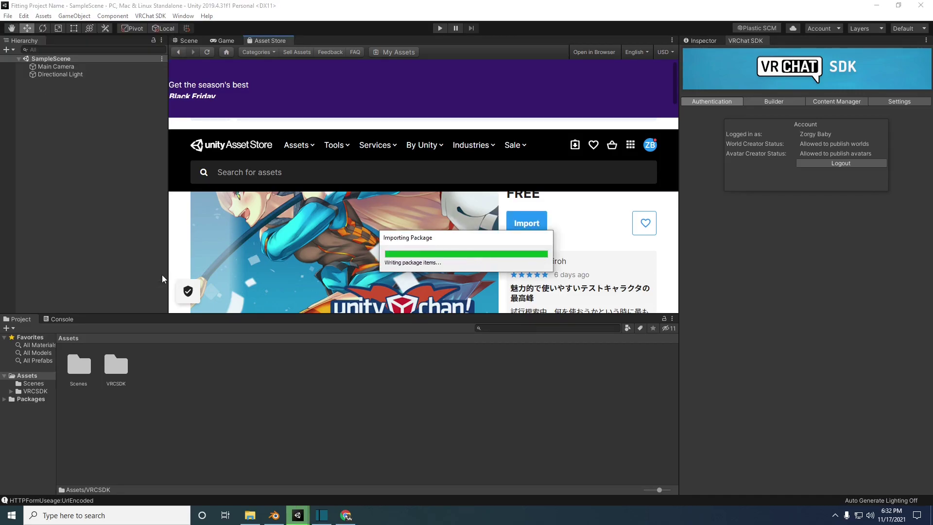
double_click(109, 369)
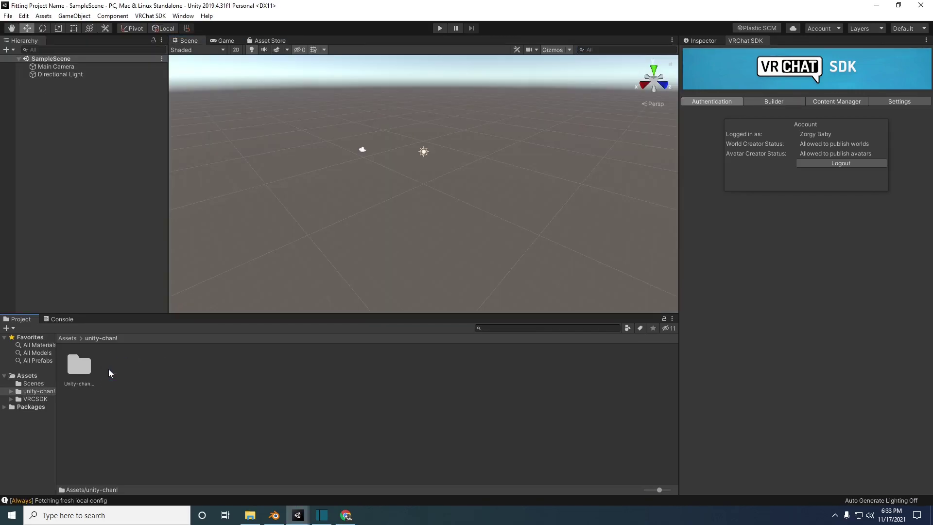
double_click(79, 368)
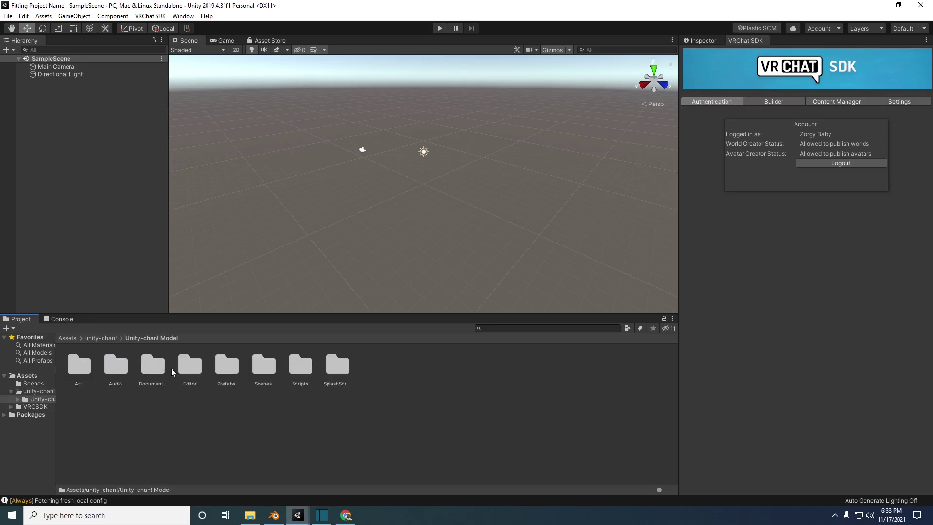
- Open the Prefabs folder and drag the unitychan prefab into the Hierarchy
left_click(231, 372)
double_click(232, 372)
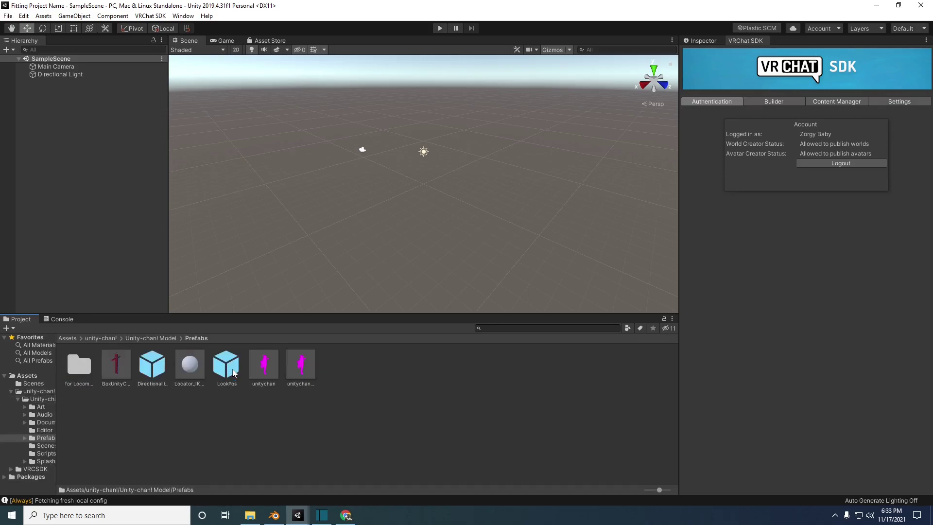
left_click_drag(261, 372, 112, 237)
left_click_drag(69, 138, 67, 118)
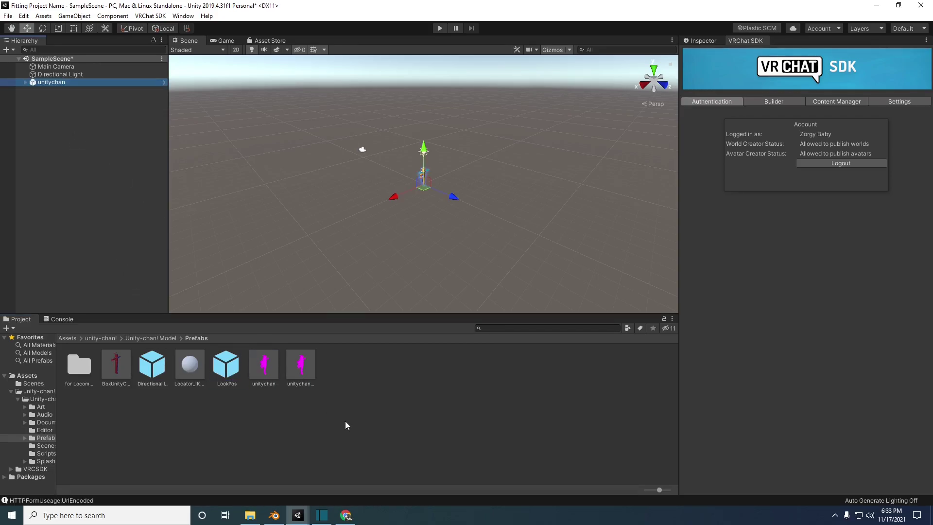
- Look at the unitychan_dynamic prefab, reselect unitychan, and undo the last change
left_click(302, 372)
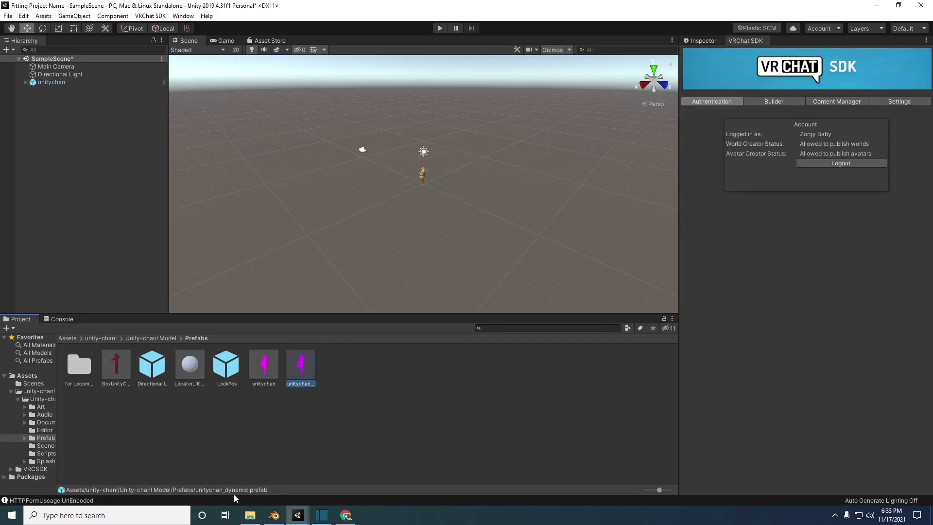
left_click(266, 369)
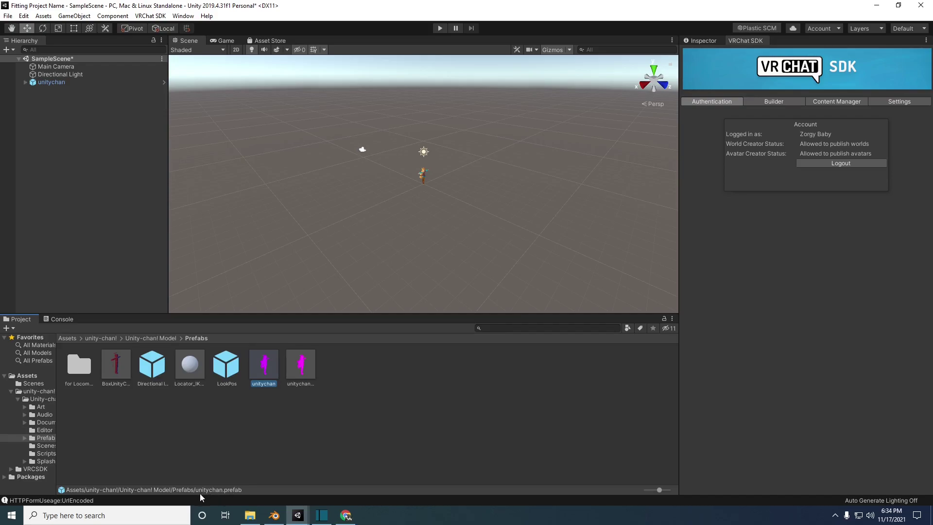
left_click(294, 374)
key("ctrl+z")
- Zoom in and orbit the Scene view to see unitychan from above, then select unitychan
scroll(426, 169, "up", 5)
scroll(465, 151, "up", 5)
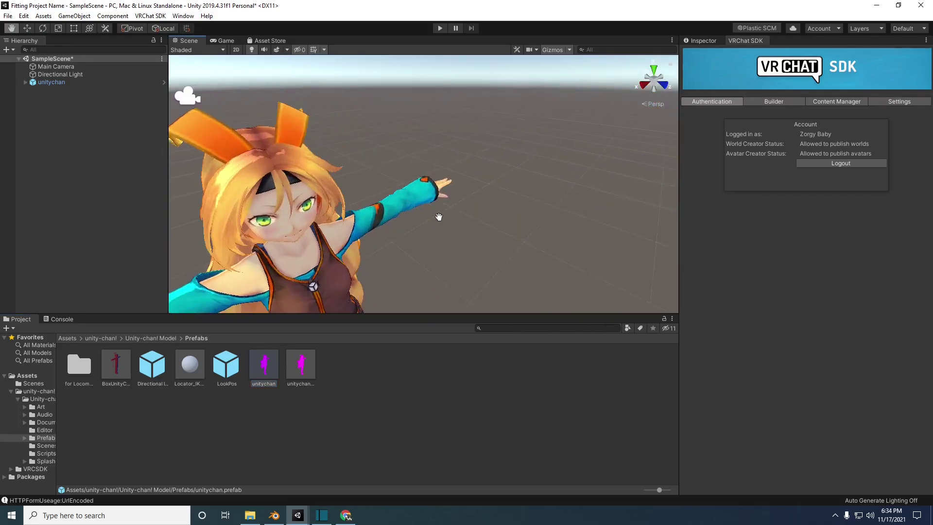
left_click_drag(483, 201, 292, 170, "alt")
left_click(53, 81)
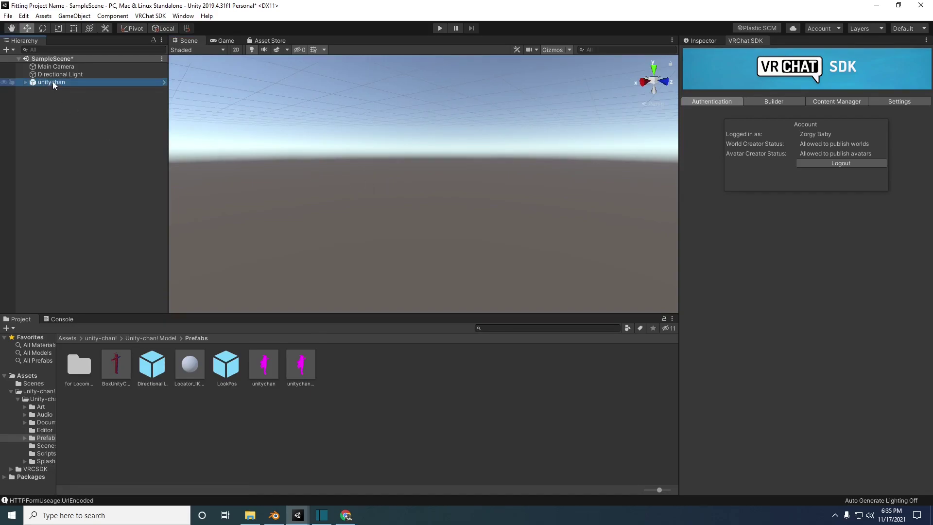
- Add a VRC Avatar Descriptor component to unitychan by searching 'vrc' in Add Component
left_click(374, 215)
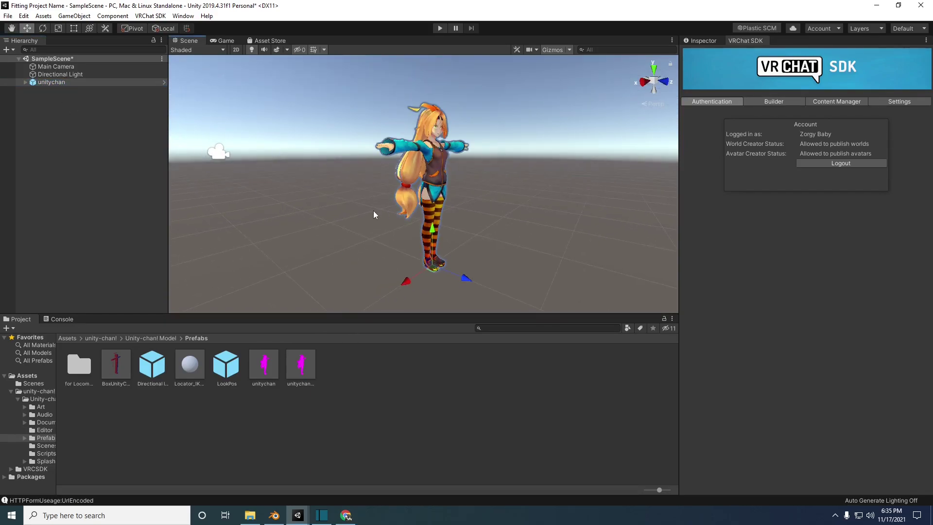
left_click(53, 82)
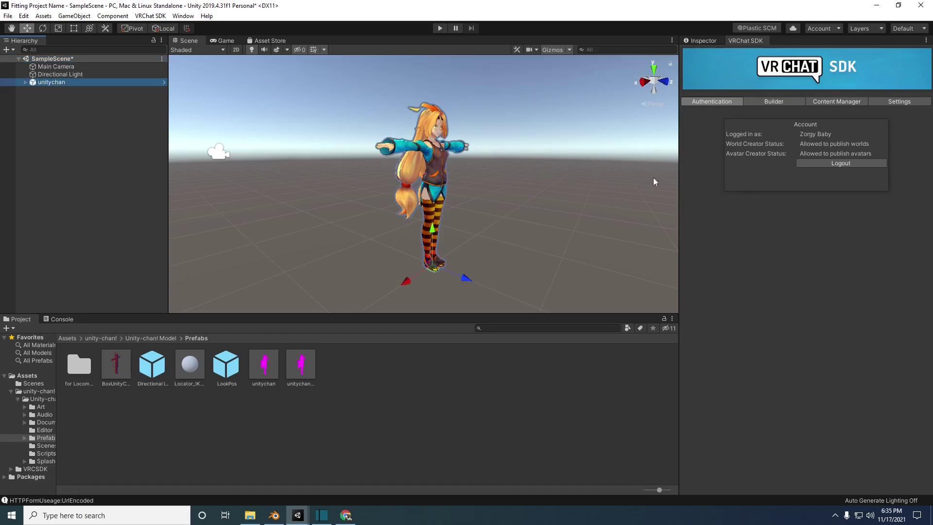
left_click(702, 41)
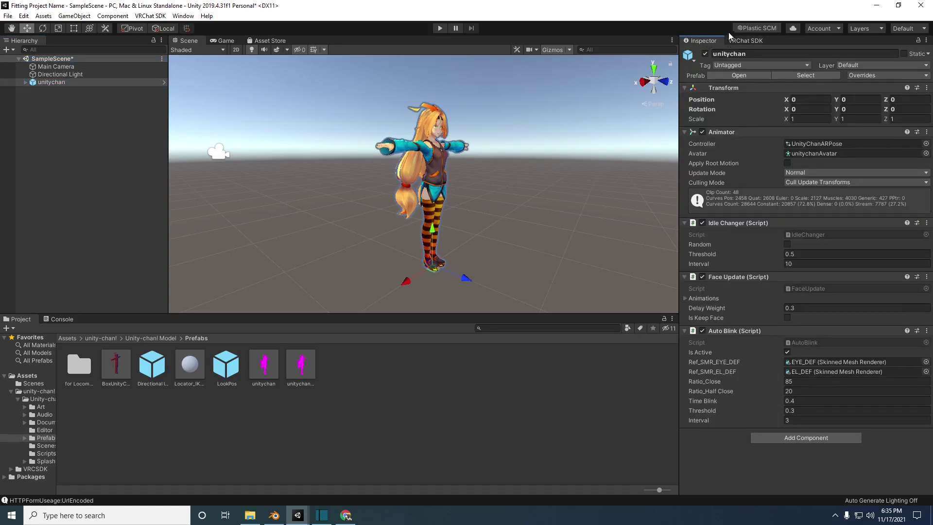
left_click(792, 440)
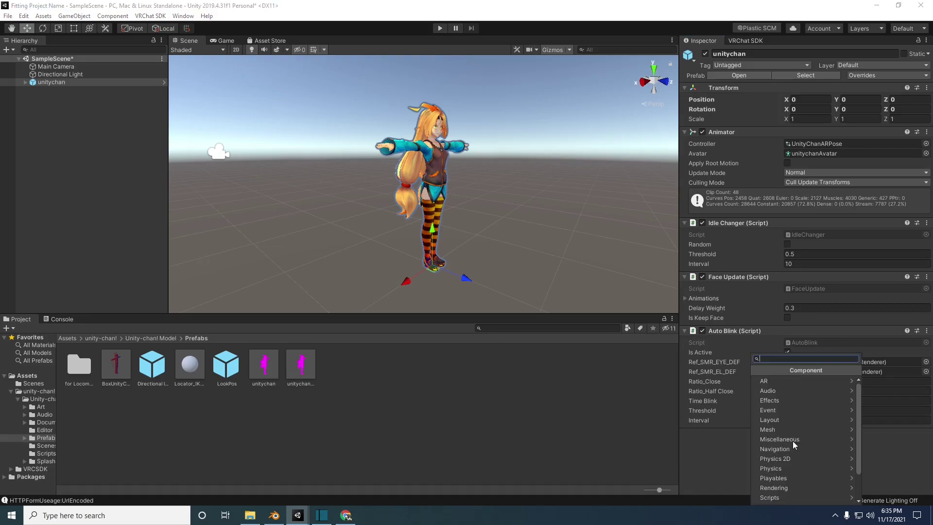
type("vrc")
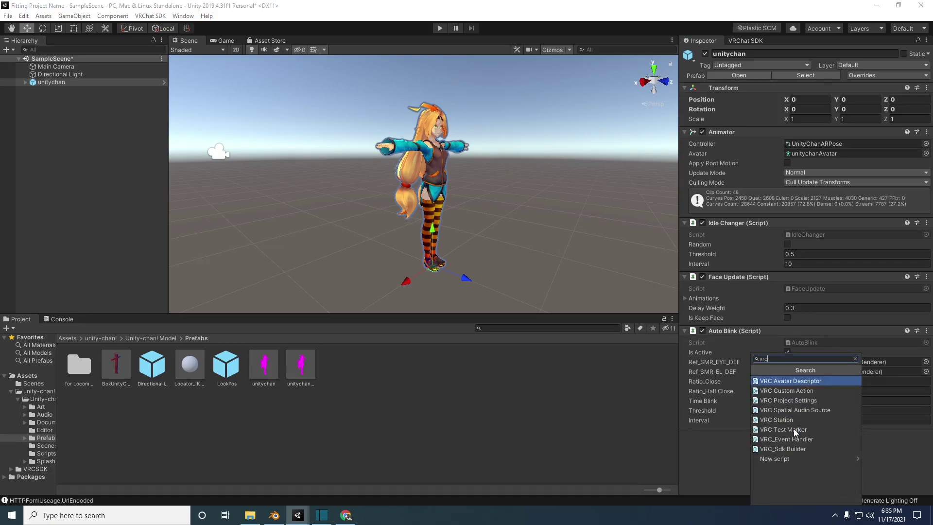
left_click(782, 381)
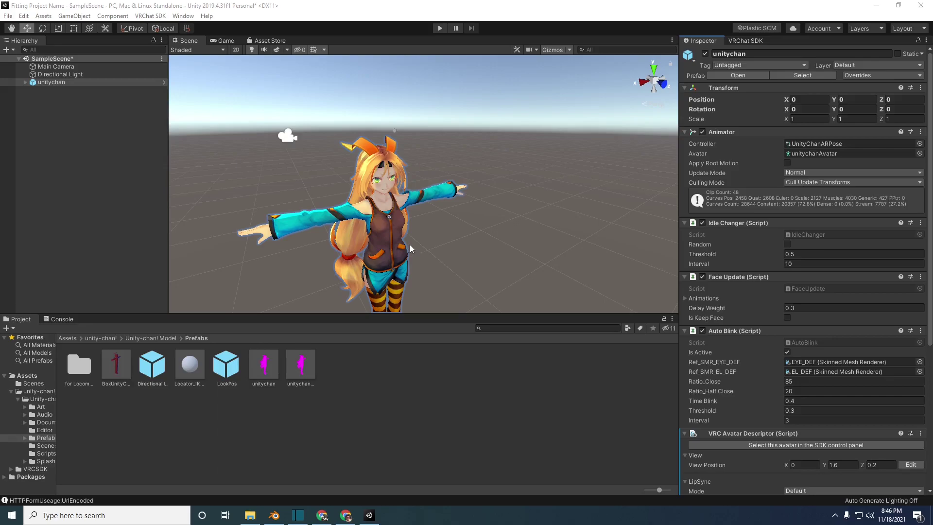
- In a flat right-side view, drag the avatar's View Position down onto Unity-chan's eyes
scroll(758, 359, "down", 5)
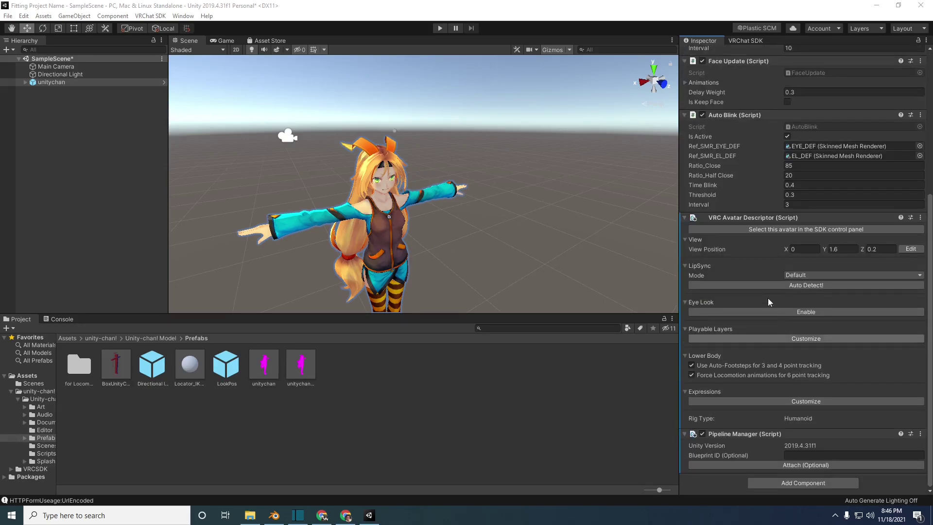
left_click(911, 249)
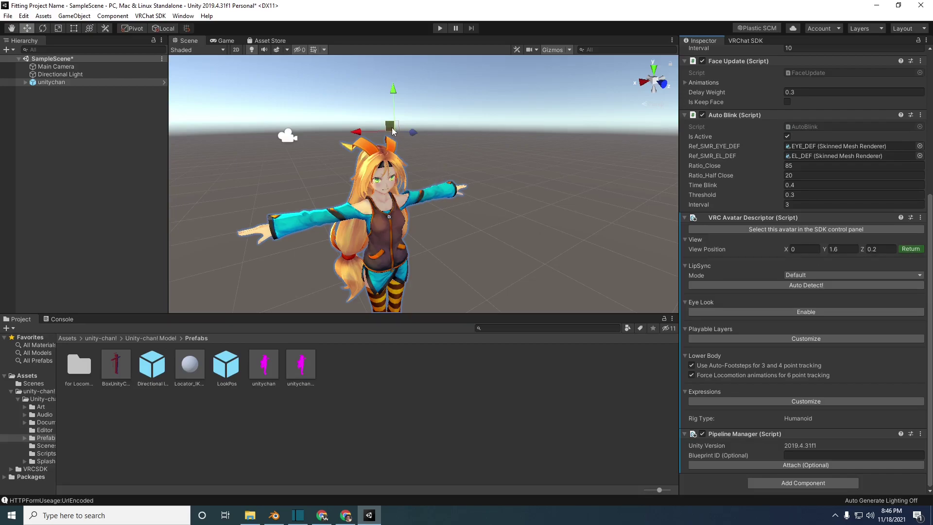
left_click(644, 82)
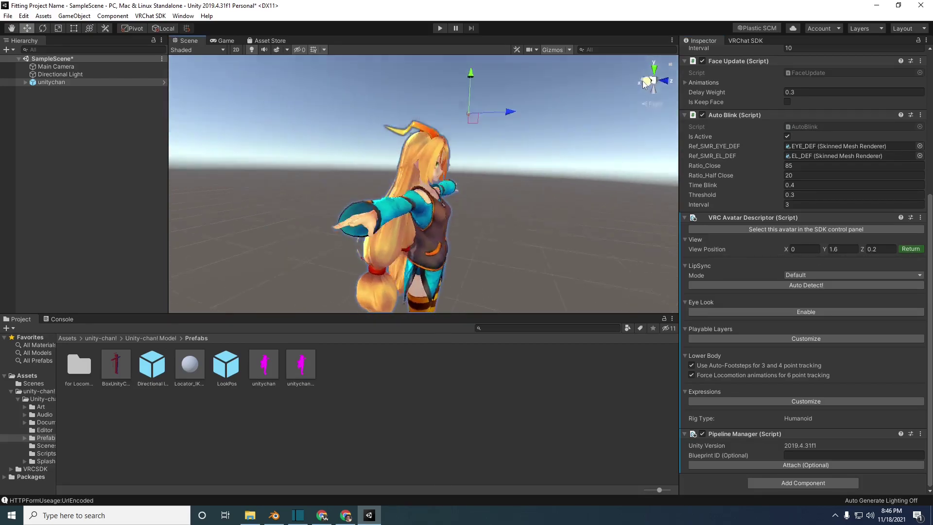
left_click(651, 103)
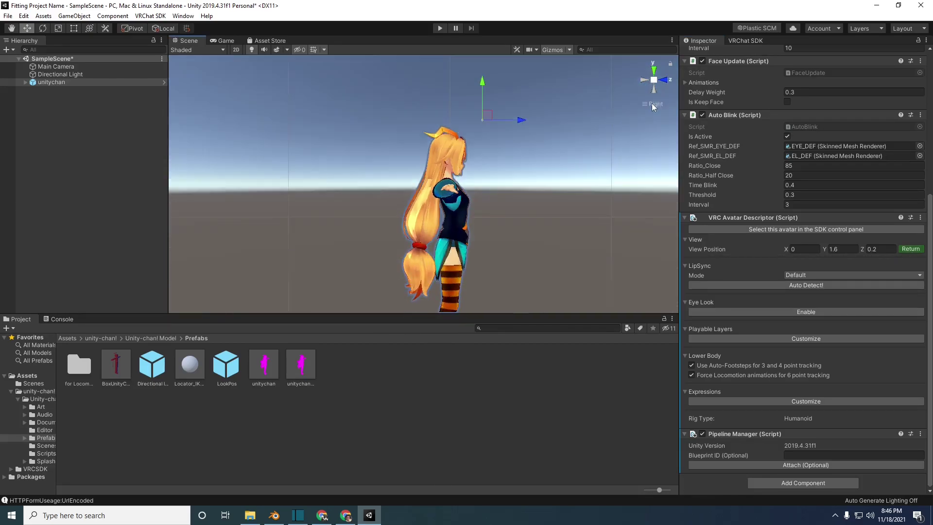
scroll(486, 151, "up", 5)
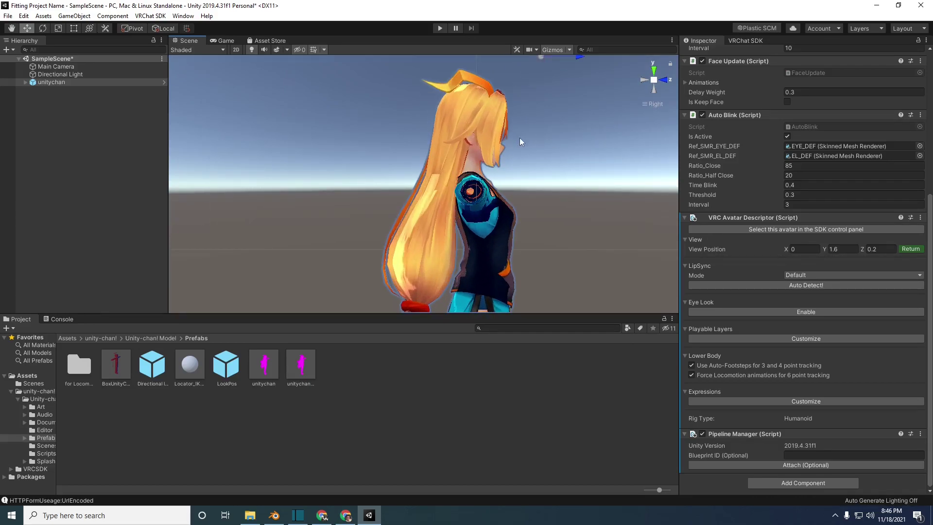
scroll(400, 214, "up", 5)
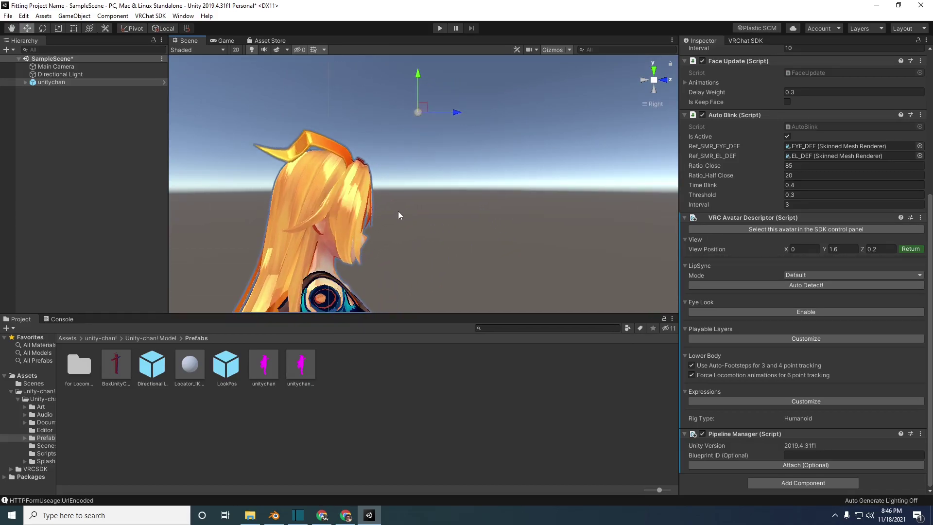
left_click_drag(448, 83, 385, 196)
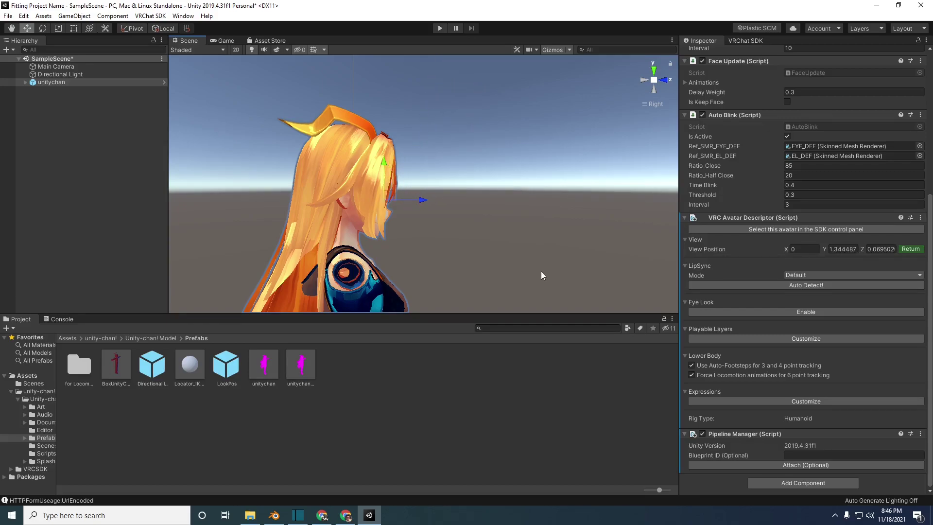
left_click(910, 249)
left_click(651, 106)
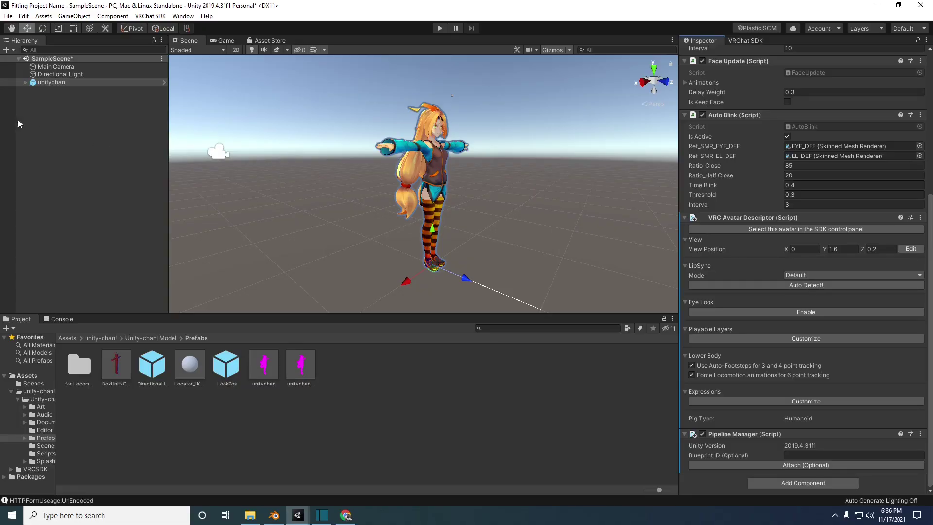
- Expand unitychan, mesh_root and the Character1_Reference skeleton in the Hierarchy to browse its parts
left_click(26, 83)
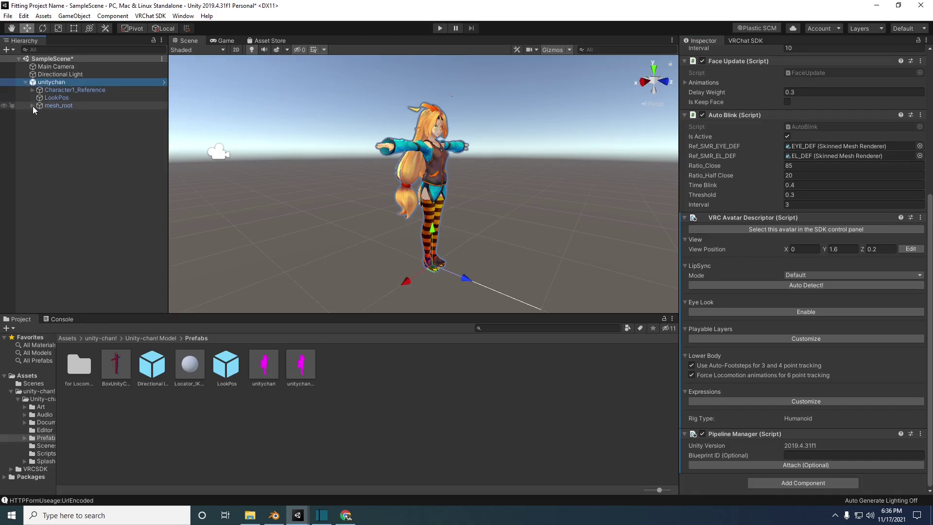
left_click(32, 105)
left_click(33, 106)
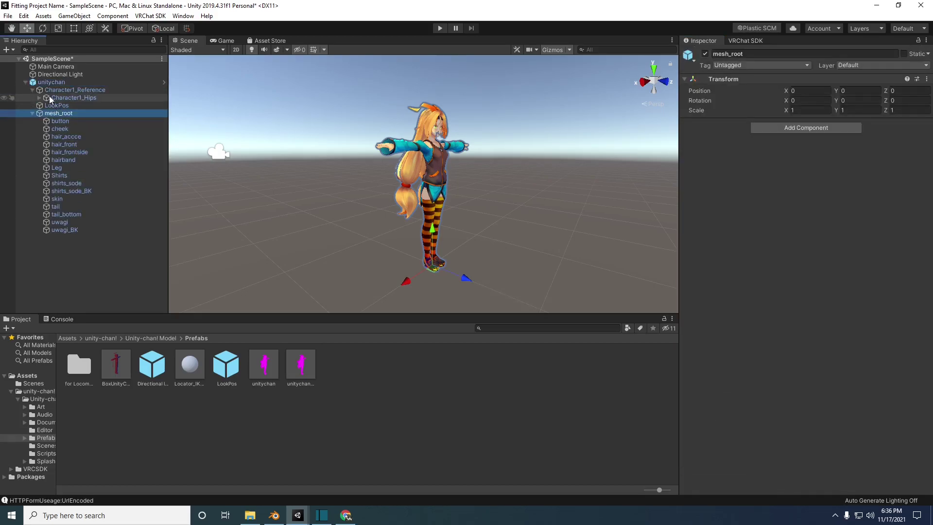
left_click(32, 90)
left_click(39, 98)
left_click(73, 106)
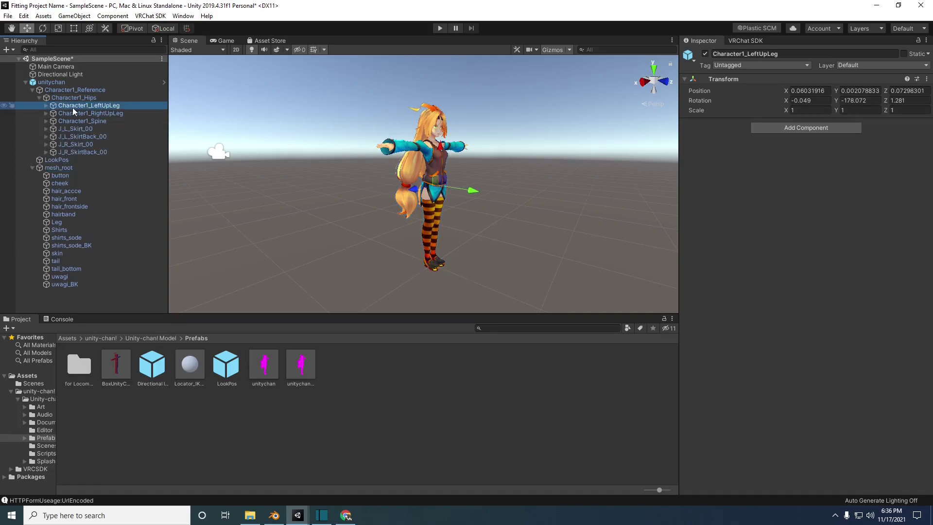
key("Down")
key("Down")
key("Down")
key("Down")
key("Down")
key("Down")
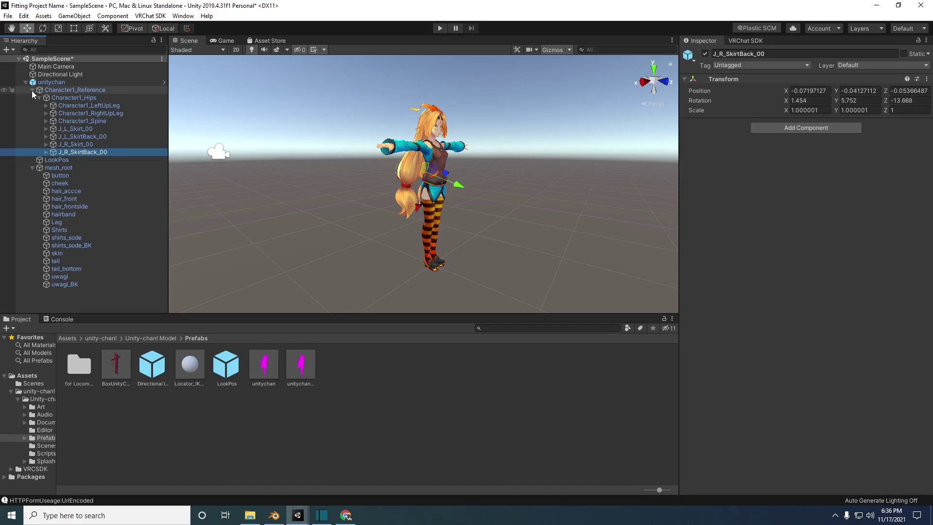
left_click(32, 89)
- Select the button mesh and use Select Material to locate its body material
left_click(55, 113)
key("Down")
key("Down")
key("Down")
key("Down")
left_click(67, 115)
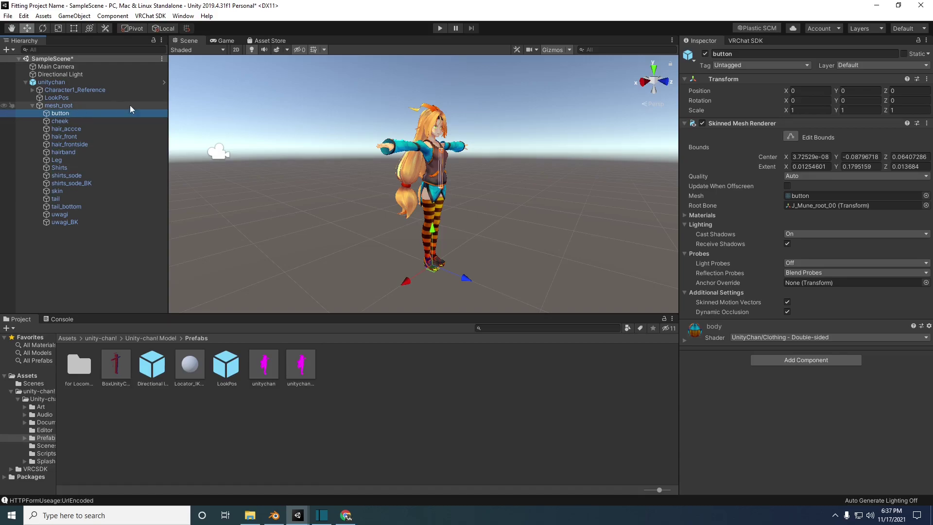
right_click(695, 335)
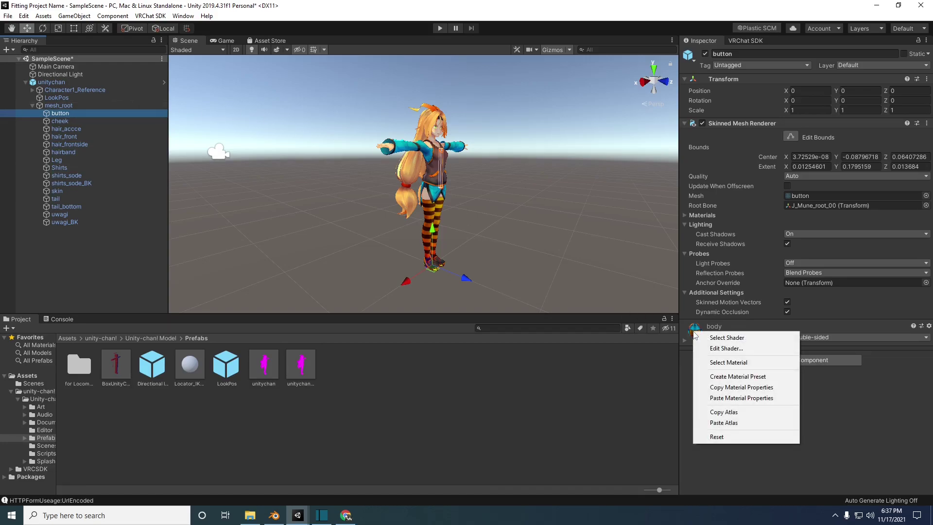
left_click(722, 363)
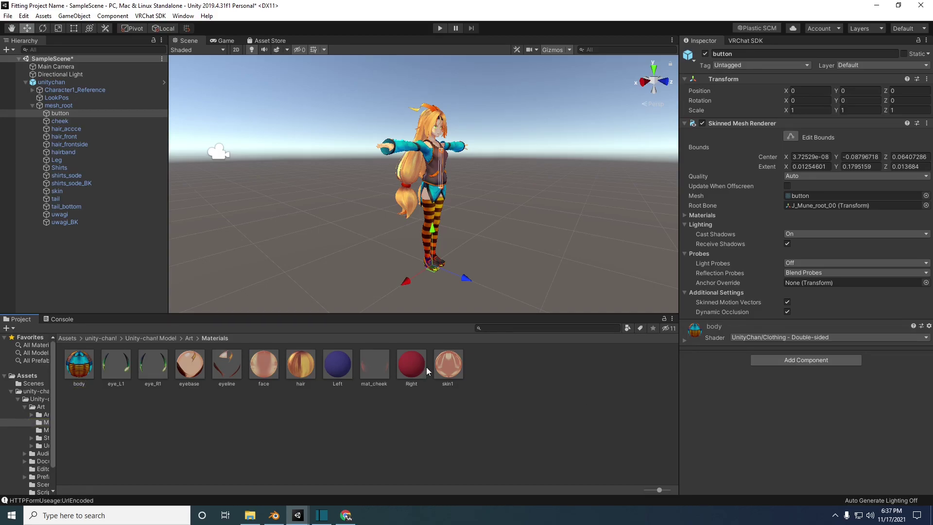
- Set all eleven Unity-chan materials to the VRChat/Mobile/Toon Lit shader
left_click(80, 365)
left_click(441, 366, "shift")
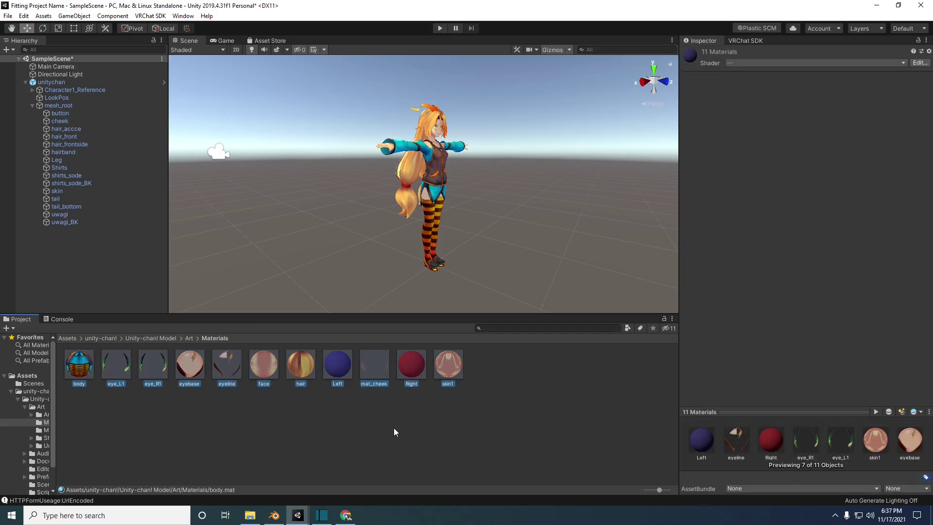
left_click(761, 62)
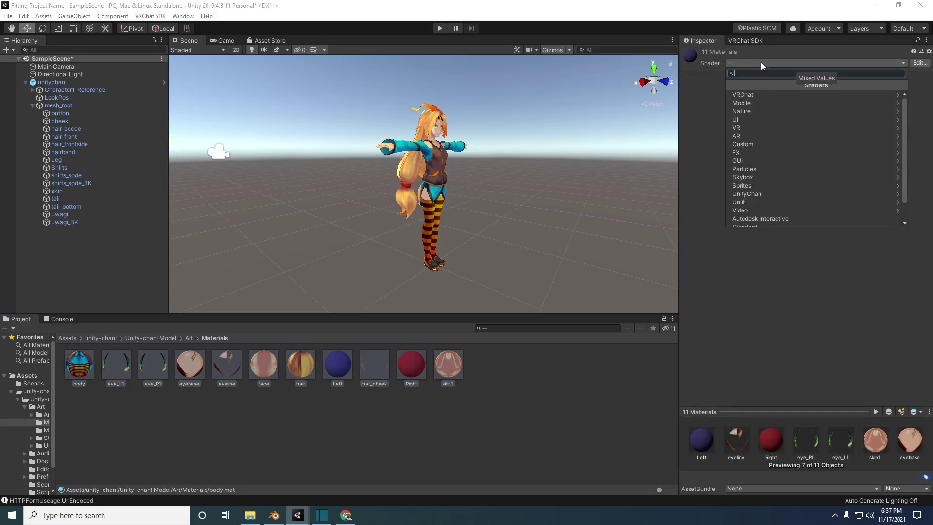
left_click(769, 98)
left_click(762, 95)
left_click(752, 169)
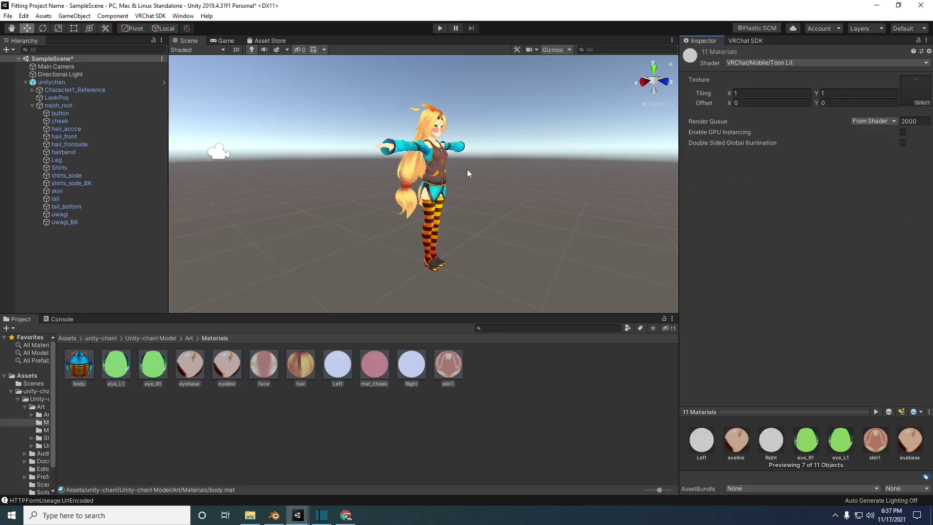
- Switch eye_L1, eye_R1 and mat_cheek to the VRChat/Mobile/Particles/Multiply shader
scroll(467, 173, "up", 5)
middle_click_drag(467, 174, 358, 263)
left_click(117, 365)
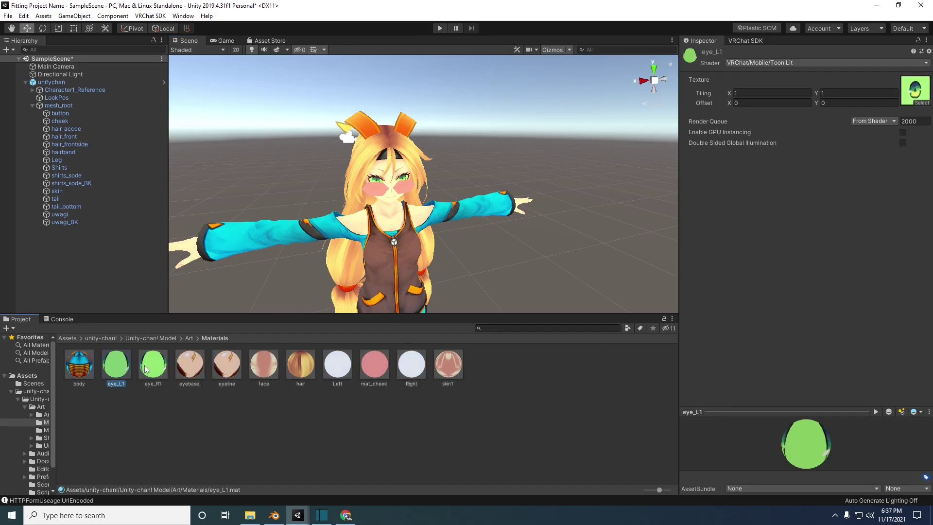
left_click(370, 370, "ctrl")
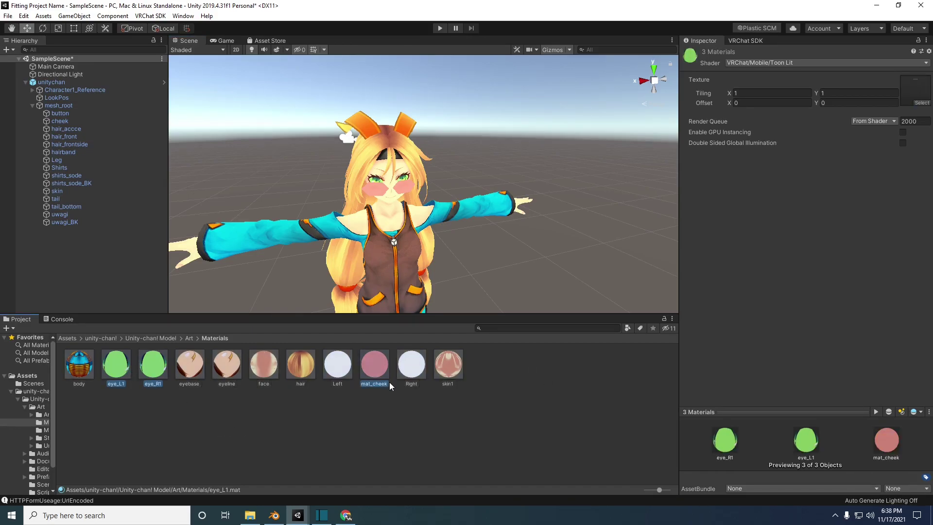
left_click(777, 62)
left_click(753, 93)
left_click(752, 95)
left_click(748, 95)
left_click(744, 103)
- In the VRChat SDK Builder, Auto Fix the unsupported-components warning and run Build & Test
left_click(756, 41)
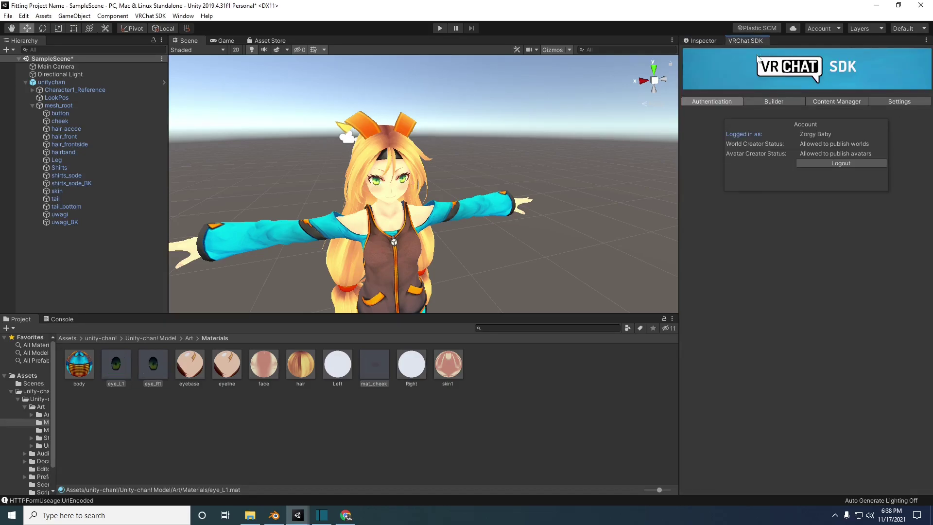
left_click(762, 101)
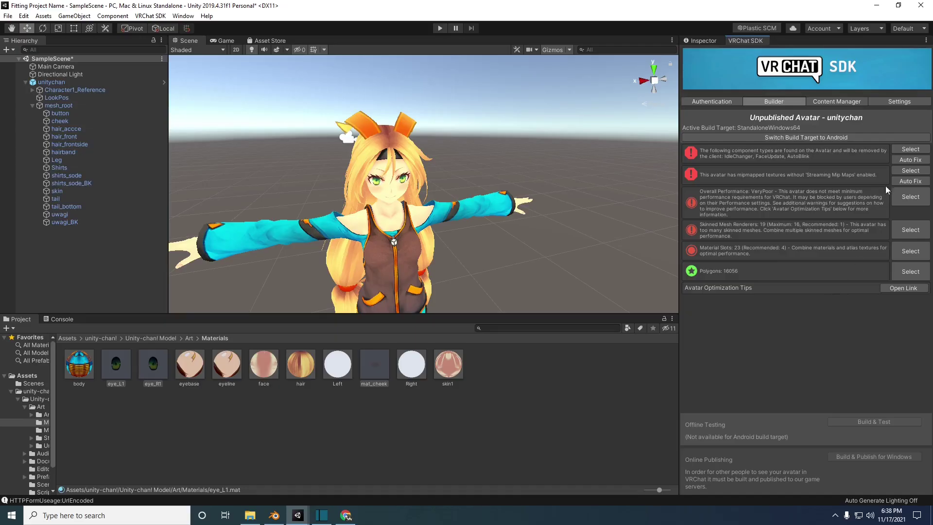
left_click(899, 159)
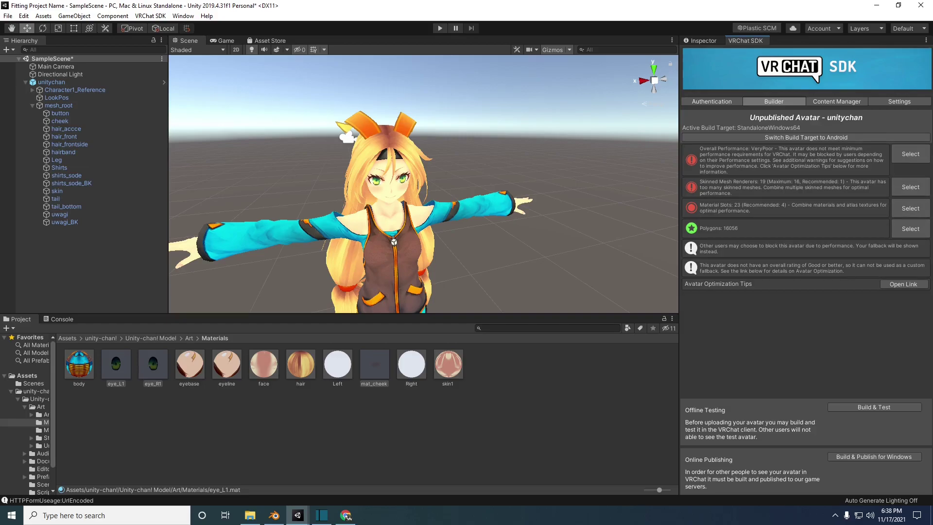
left_click(853, 406)
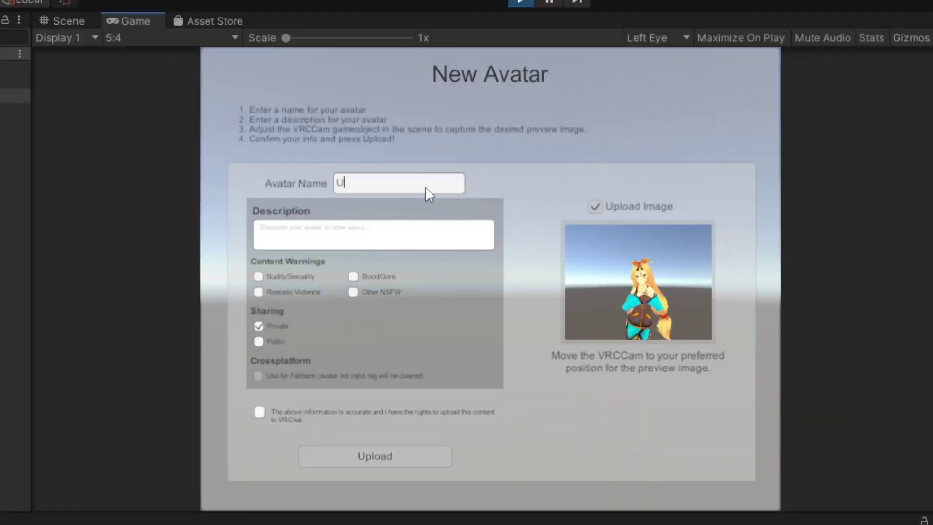
- Name the avatar 'Unity Chan', describe it as 'My first upload', and tick Public sharing
type("nity Chan")
left_click(375, 232)
type("My first upload")
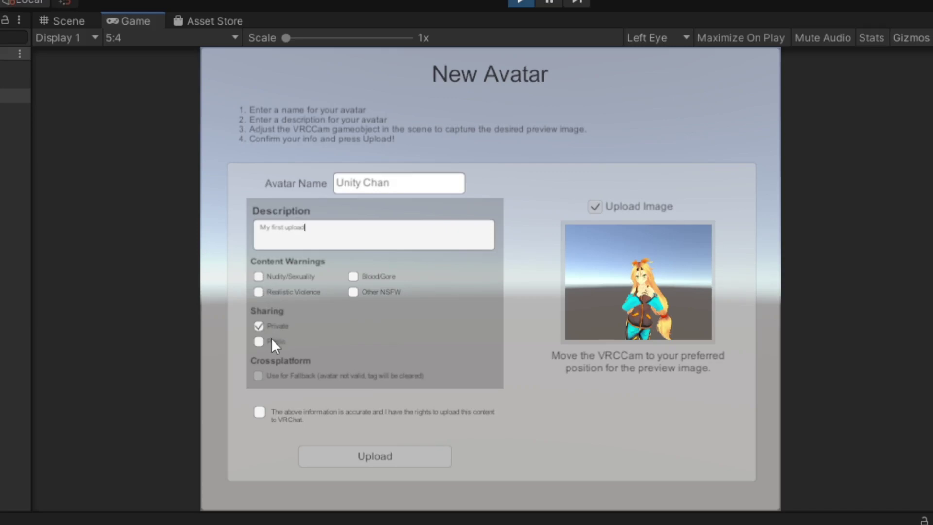
left_click(259, 342)
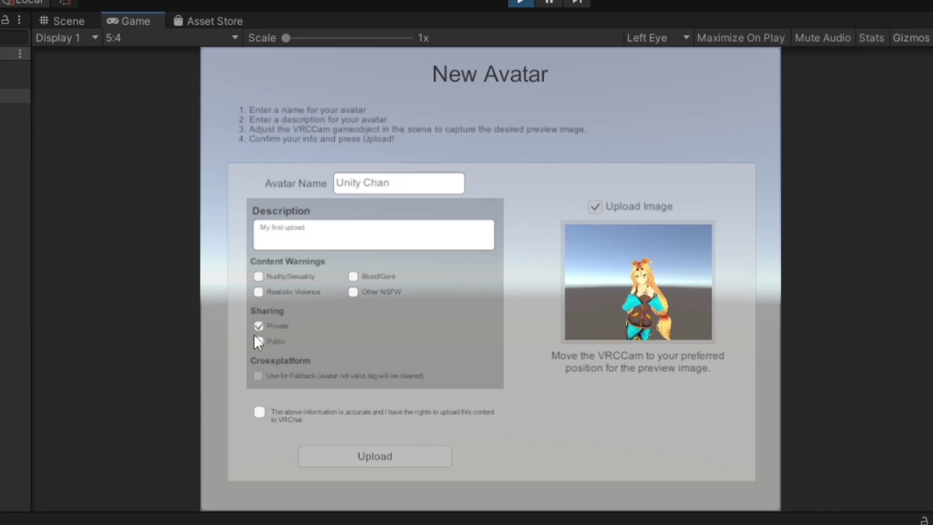